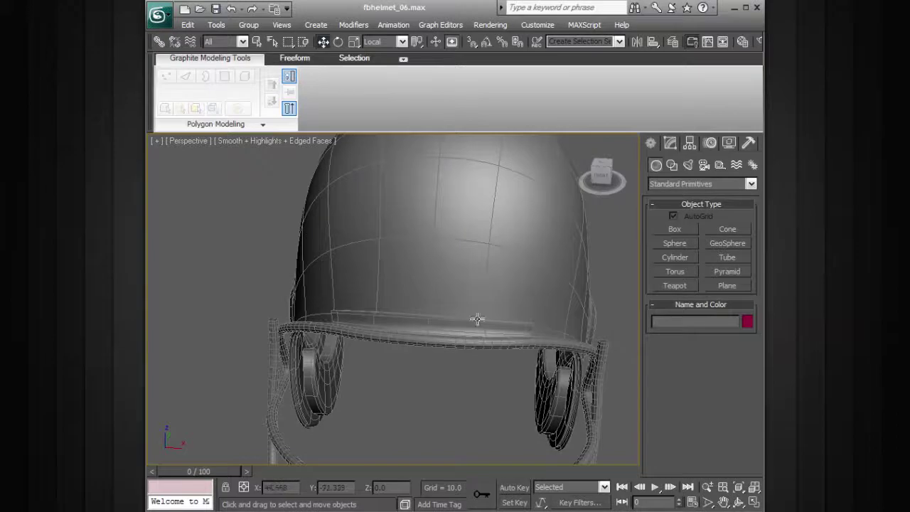
Examine the helmet's brow trim, inner padding and the area where the face mask meets the side of the shell.
scroll(506, 298, up, 3)
click(506, 296)
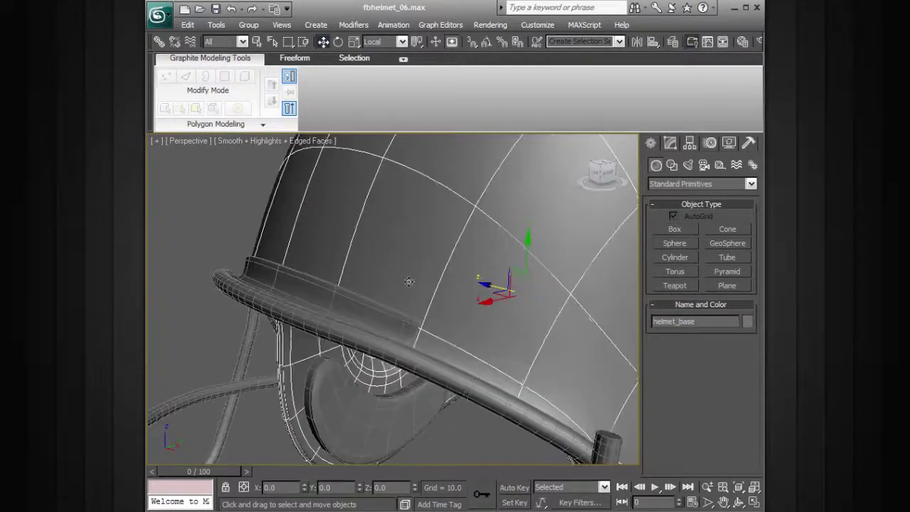
click(359, 297)
alt+middle_drag(284, 289, 475, 281)
middle_drag(474, 282, 380, 330)
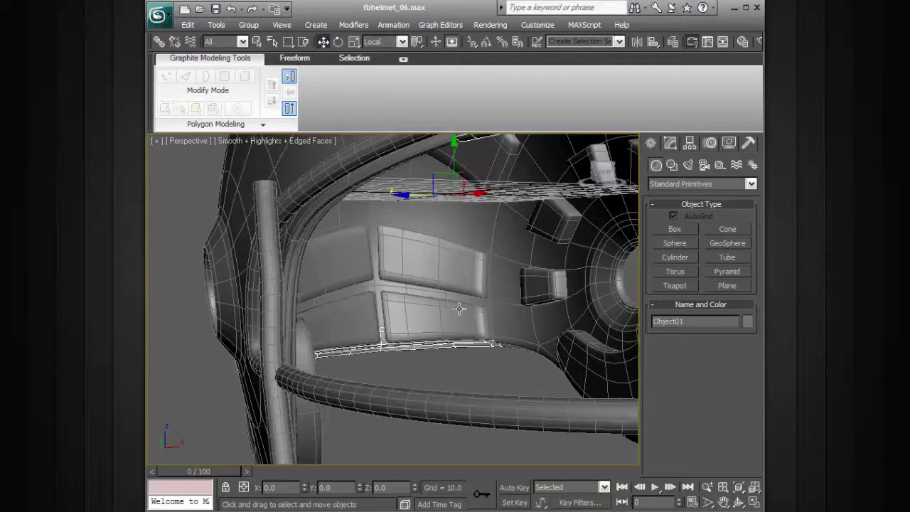
alt+middle_drag(436, 267, 534, 232)
click(604, 241)
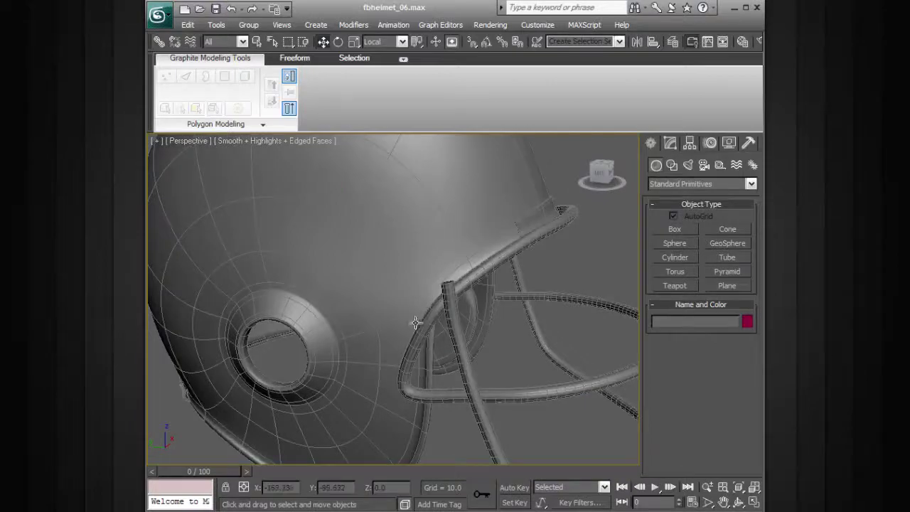
alt+middle_drag(454, 293, 517, 313)
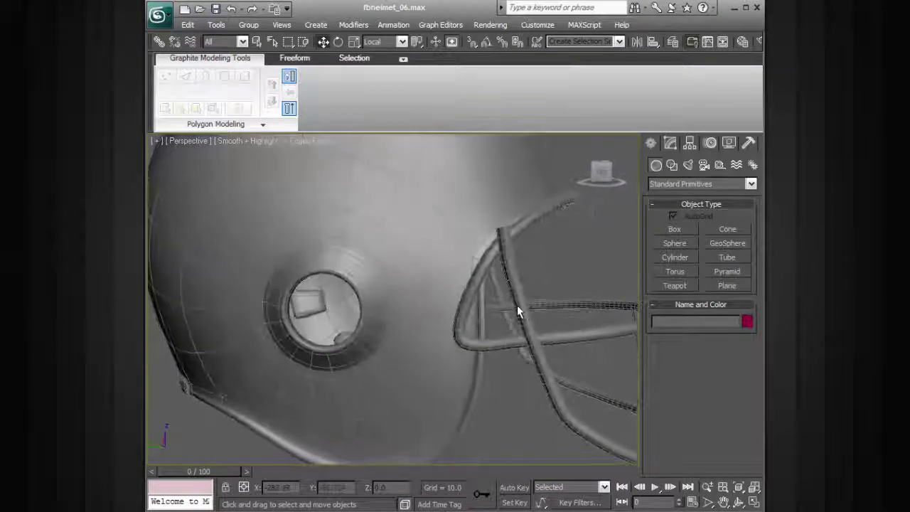
scroll(516, 312, up, 4)
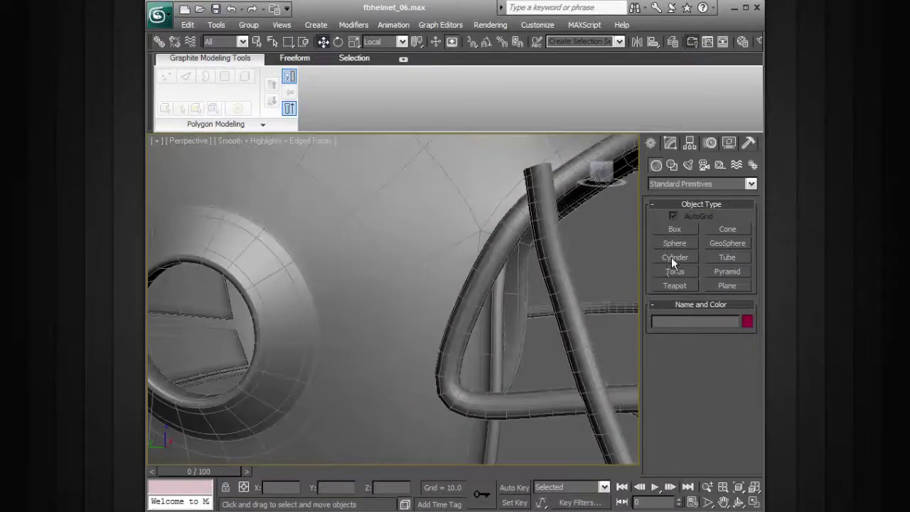
Activate the Cylinder tool, show all four viewports and align the side viewport to a straight Left view around the reference image's mask clip.
click(673, 259)
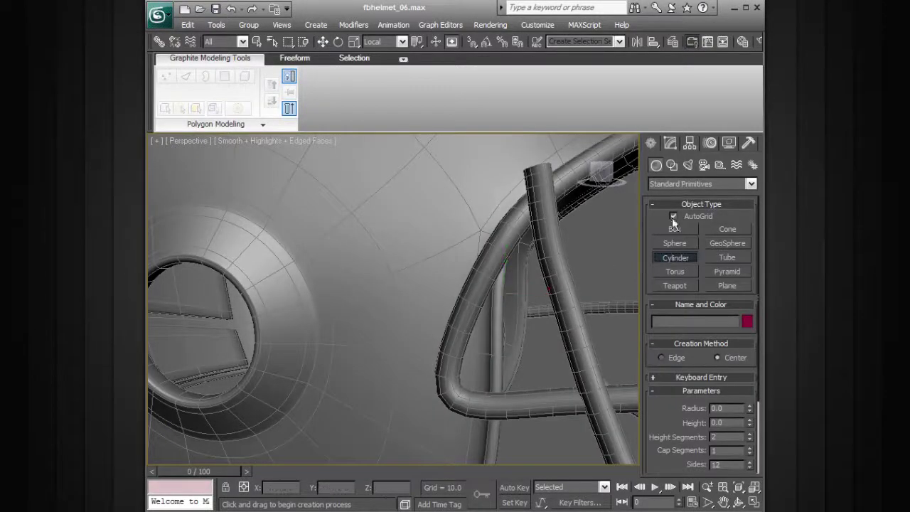
alt+middle_drag(444, 299, 474, 310)
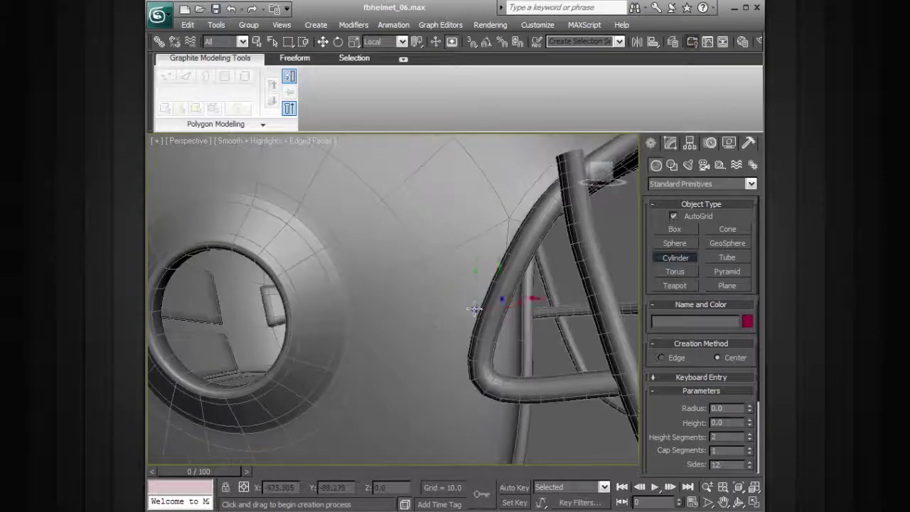
key(alt+w)
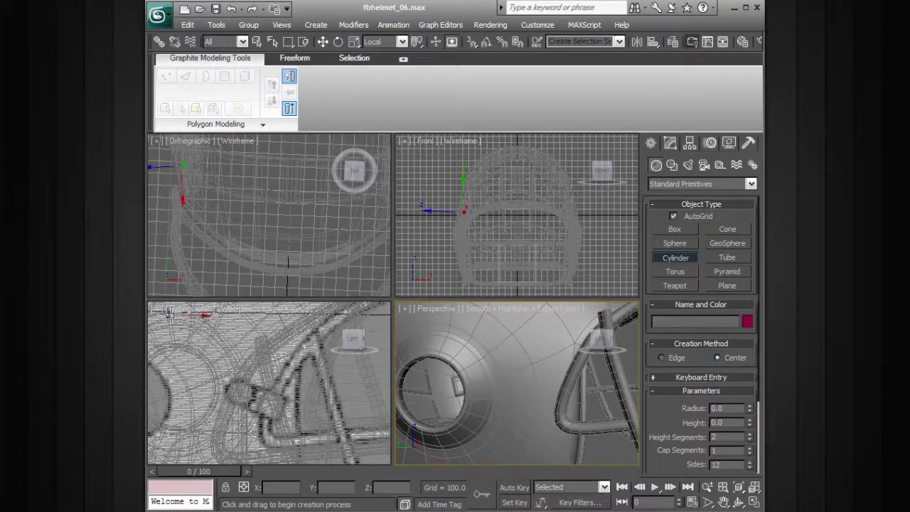
click(354, 342)
click(355, 342)
scroll(288, 376, up, 3)
mouse_move(297, 371)
middle_down()
mouse_move(372, 331)
mouse_move(307, 370)
mouse_move(334, 365)
middle_up()
scroll(306, 371, up, 2)
scroll(309, 373, up, 2)
drag(257, 360, 266, 361)
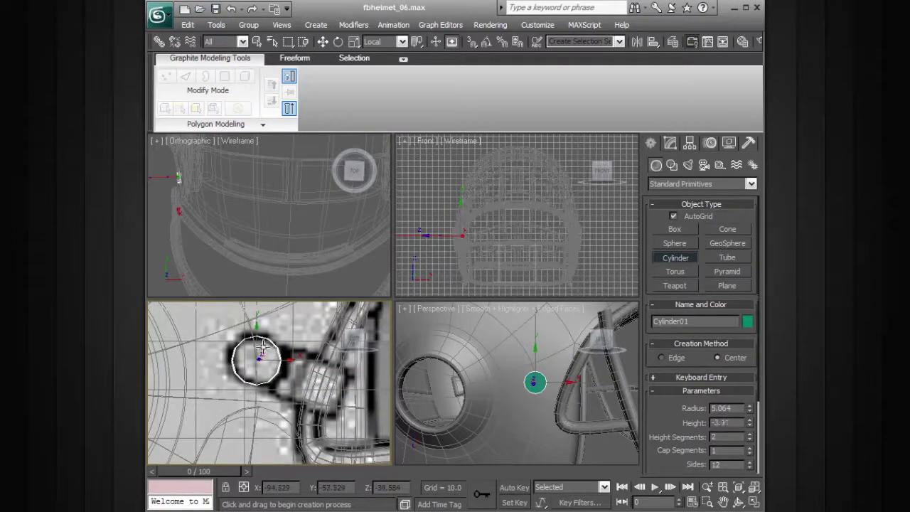
click(233, 311)
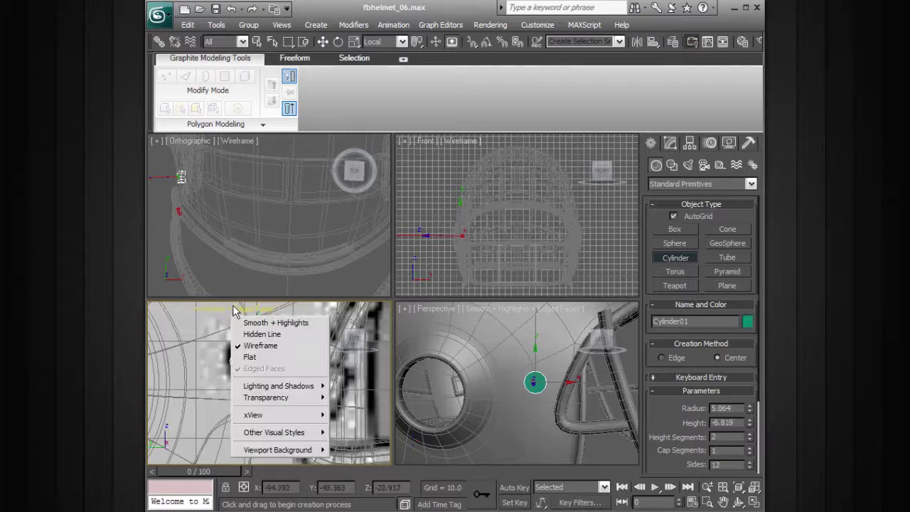
click(512, 395)
key(Delete)
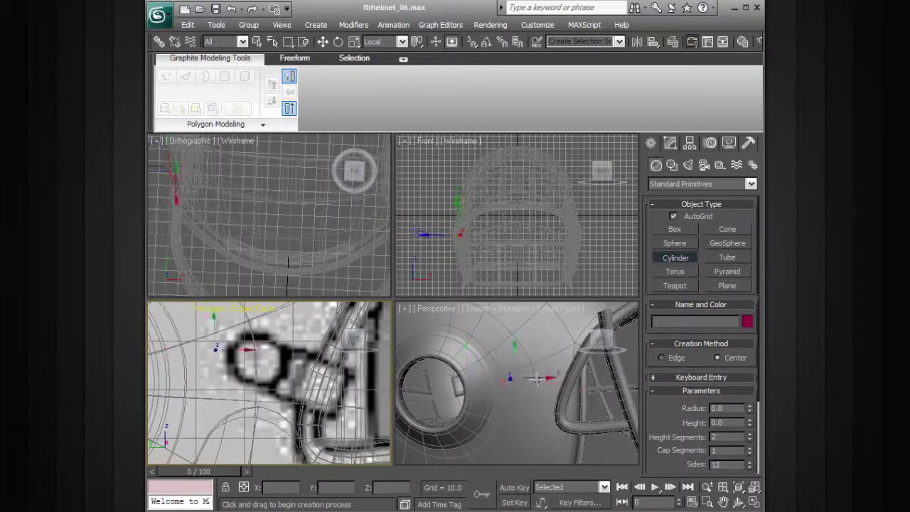
Draw a cylinder with a radius of about 5 and a height of about -6.2 over the clip's round fastener in the Left view.
scroll(525, 392, up, 3)
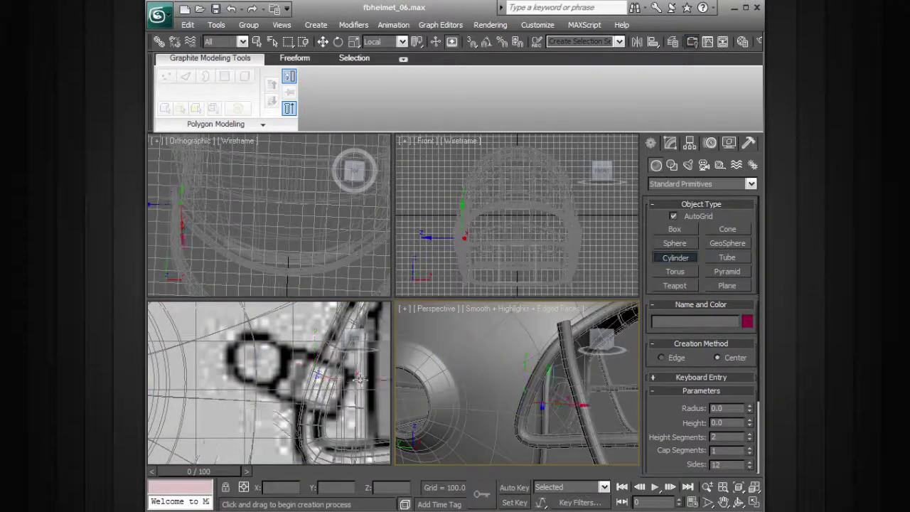
drag(261, 359, 283, 357)
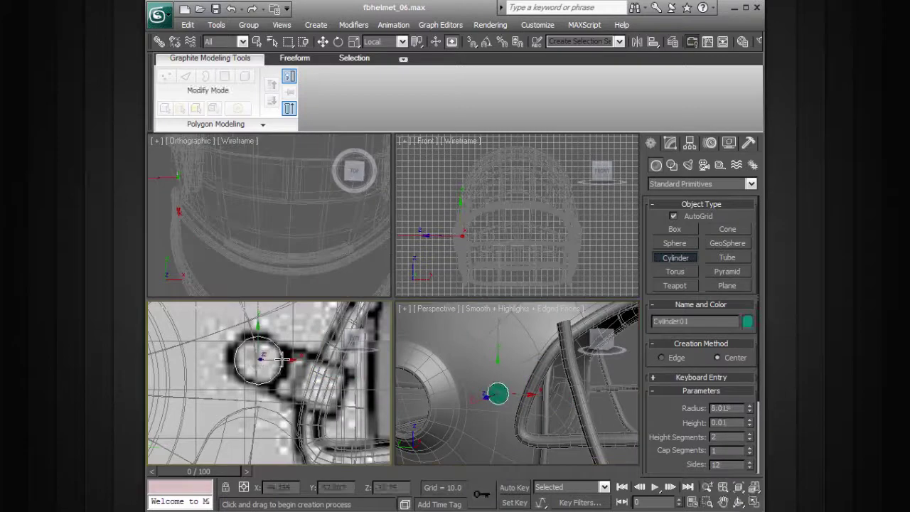
click(247, 332)
key(w)
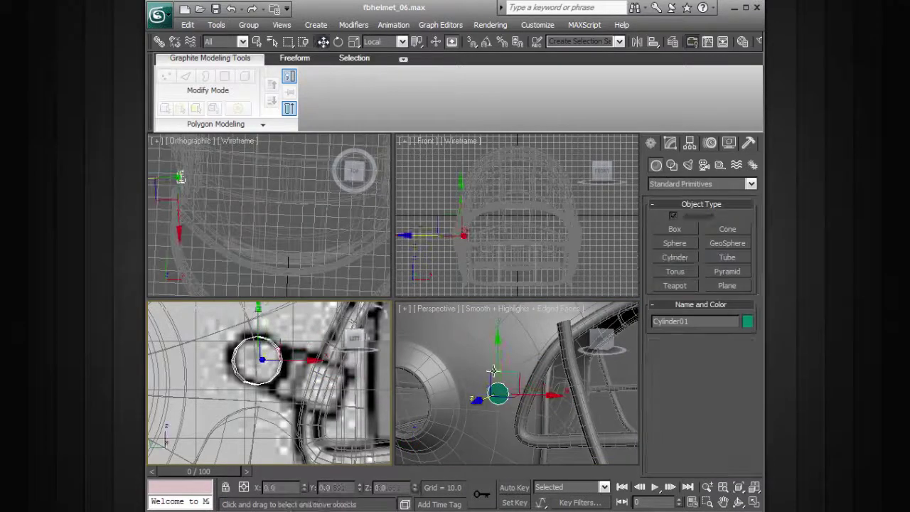
Move the cylinder outward along its axis in the Perspective view and rotate it to follow the helmet shell's surface.
key(alt+w)
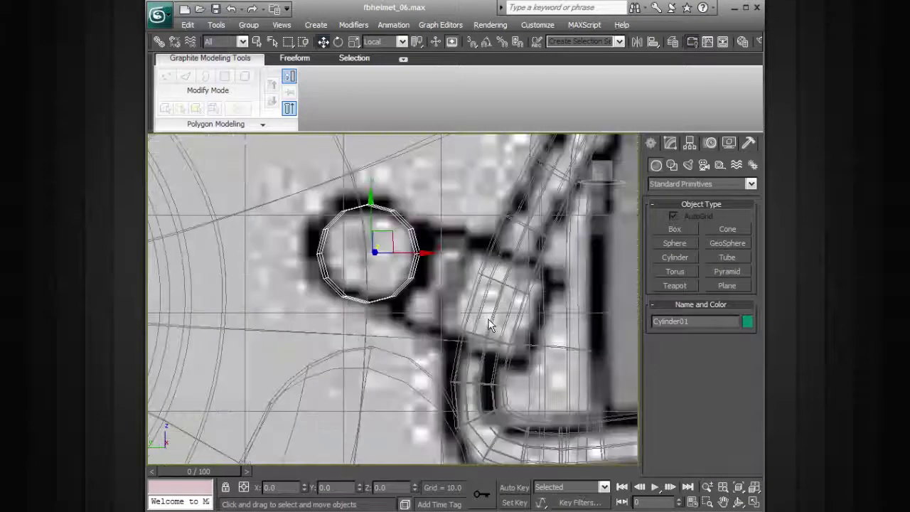
key(alt+w)
right_click(506, 336)
key(alt+w)
alt+middle_drag(555, 348, 458, 344)
key(z)
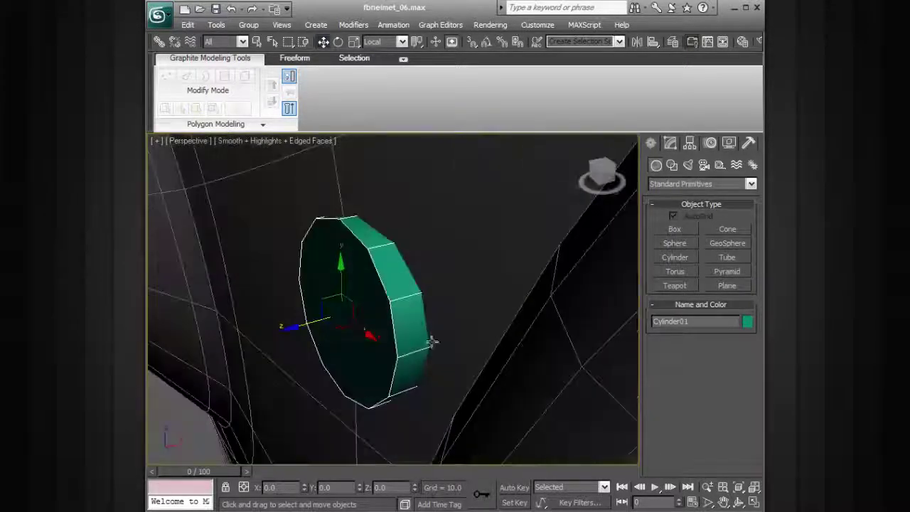
drag(299, 328, 208, 344)
alt+middle_drag(250, 343, 349, 369)
drag(305, 406, 431, 328)
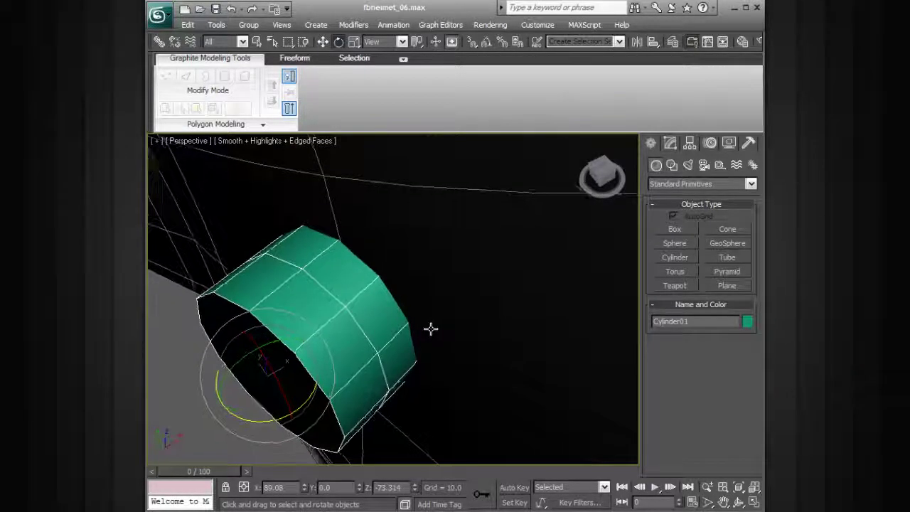
scroll(432, 328, down, 5)
alt+middle_drag(432, 327, 518, 292)
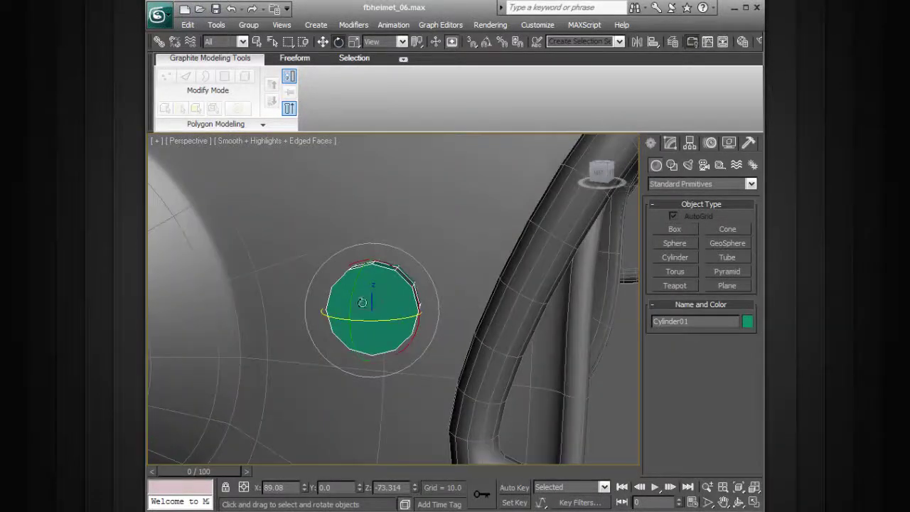
alt+middle_drag(490, 326, 589, 306)
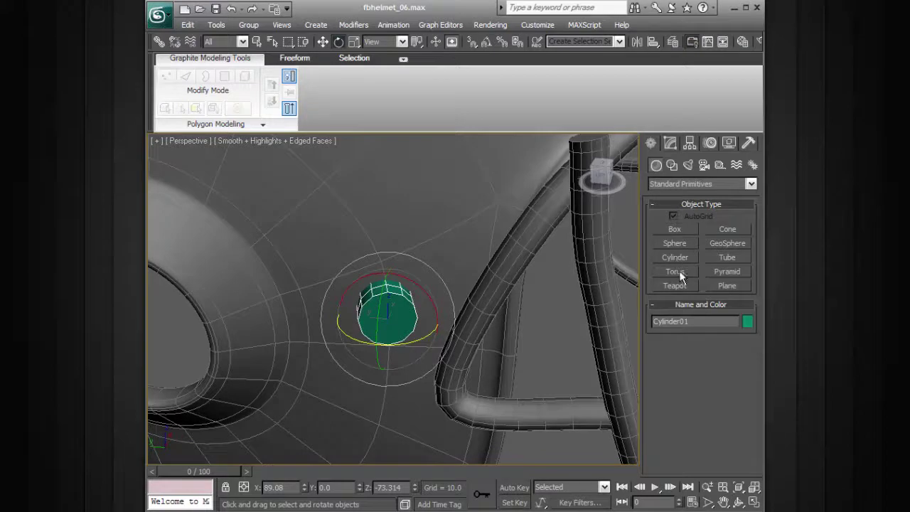
Draw a small tube with radii of about 0.97 and 0.55 and a height of about 0.9, and move it onto the mask's side bar.
click(717, 260)
alt+middle_drag(547, 313, 479, 319)
drag(476, 318, 486, 319)
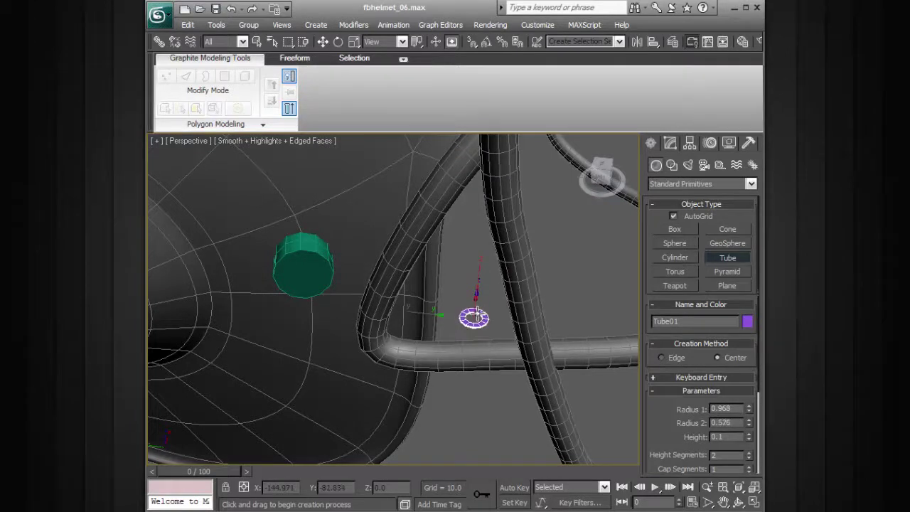
key(w)
alt+middle_drag(507, 295, 492, 298)
drag(213, 366, 451, 212)
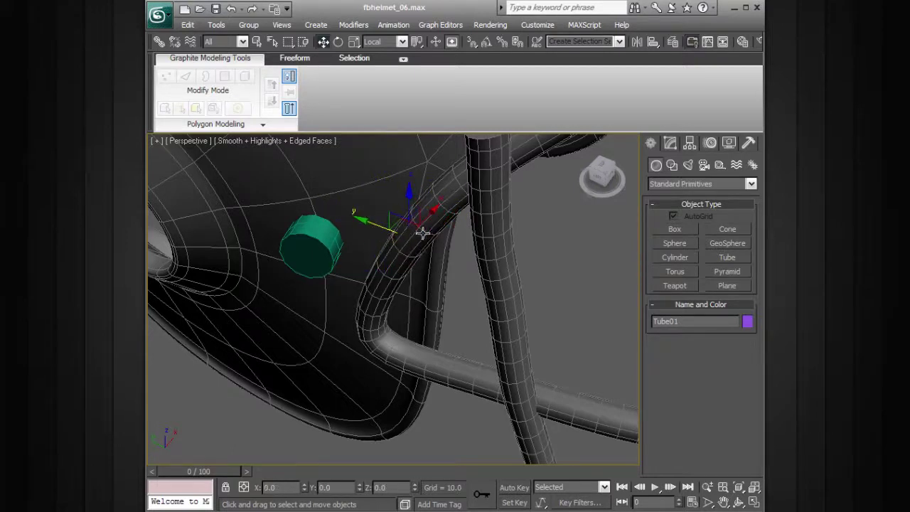
Enlarge the tube to radii of about 5.67 and 3.47 and a height of about 4.45, and slide it down the mask bar.
click(670, 143)
alt+middle_drag(561, 273, 557, 238)
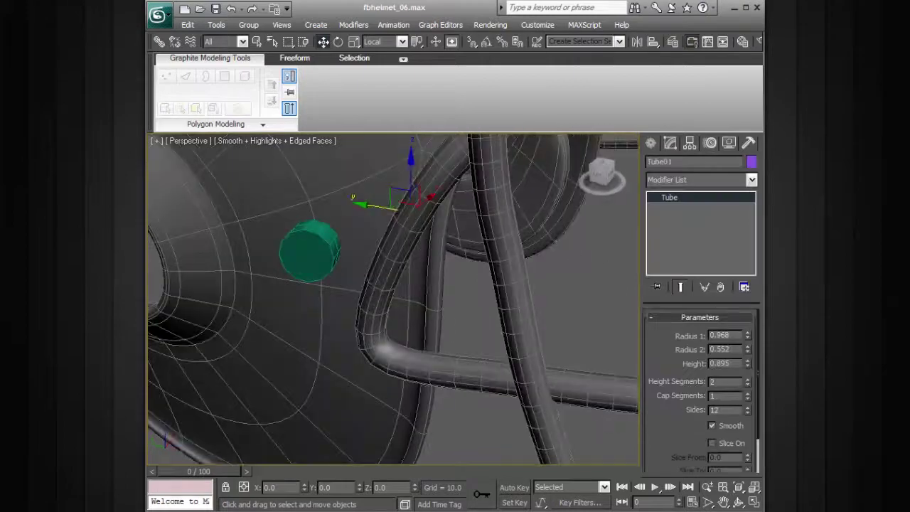
drag(749, 334, 749, 248)
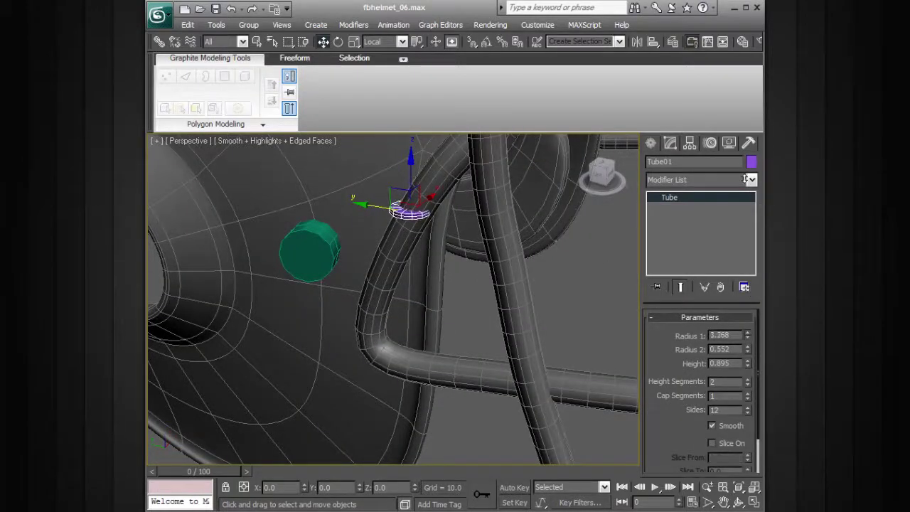
alt+middle_drag(477, 247, 486, 345)
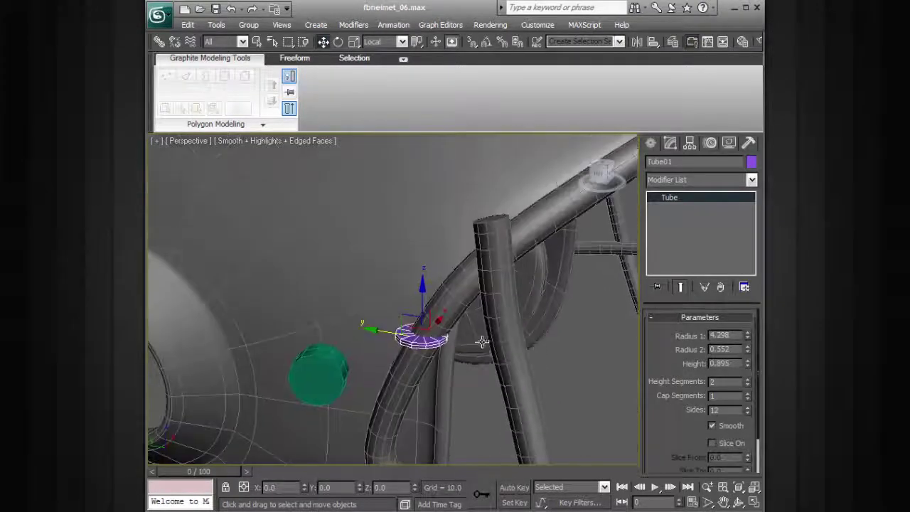
scroll(487, 332, up, 4)
drag(439, 302, 369, 424)
drag(746, 336, 749, 340)
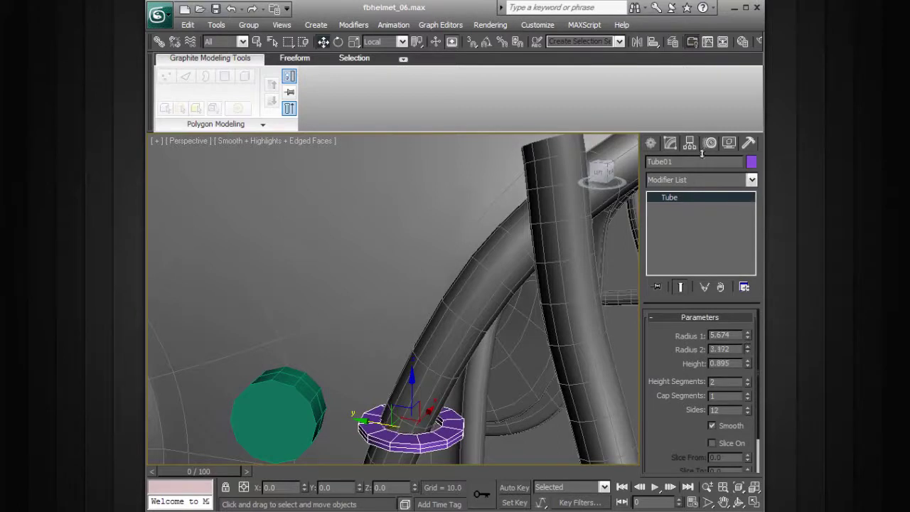
drag(750, 361, 719, 203)
drag(746, 361, 745, 305)
Center the tube around the mask bar and rotate it about 16 degrees to match the bar's slant.
key(z)
alt+middle_drag(500, 364, 502, 358)
drag(392, 282, 384, 337)
drag(364, 389, 349, 390)
key(e)
drag(405, 349, 412, 378)
alt+middle_drag(412, 378, 417, 367)
middle_drag(418, 366, 533, 290)
alt+middle_drag(533, 290, 528, 301)
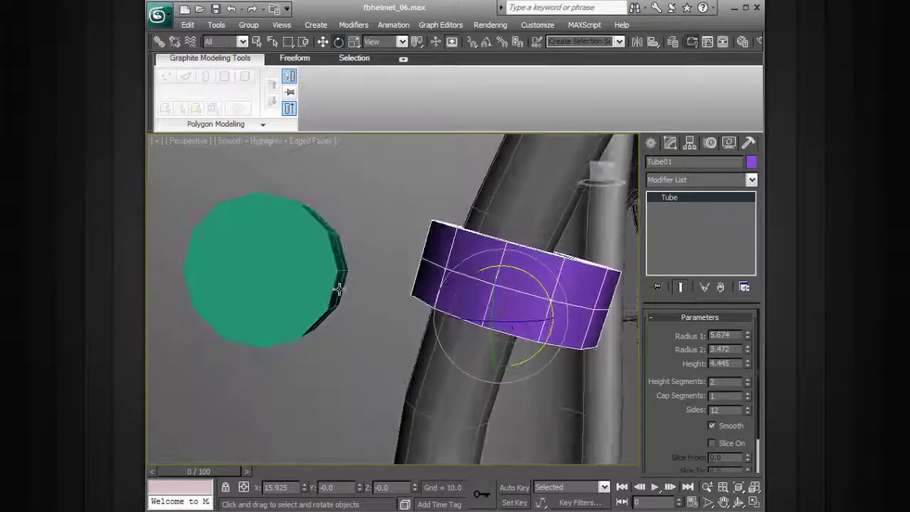
Set the cylinder's rotation reference to Local coordinates and rotate it to line up with the shell surface and the tube.
click(319, 284)
drag(304, 256, 302, 278)
click(401, 41)
click(377, 89)
alt+middle_drag(372, 290, 387, 279)
drag(298, 253, 297, 248)
alt+middle_drag(391, 294, 332, 356)
drag(347, 240, 315, 239)
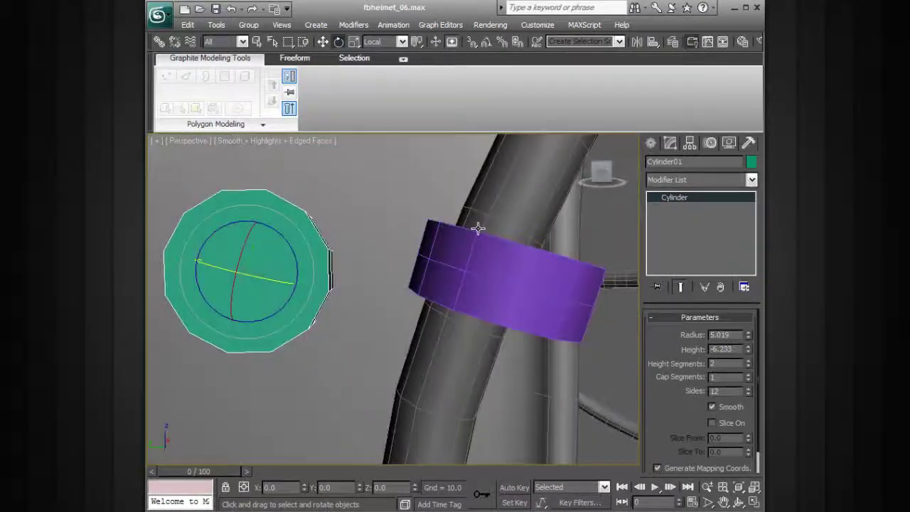
Slide the tube farther down the mask bar and shift it so the bar runs through its opening.
click(476, 229)
key(w)
drag(508, 263, 490, 323)
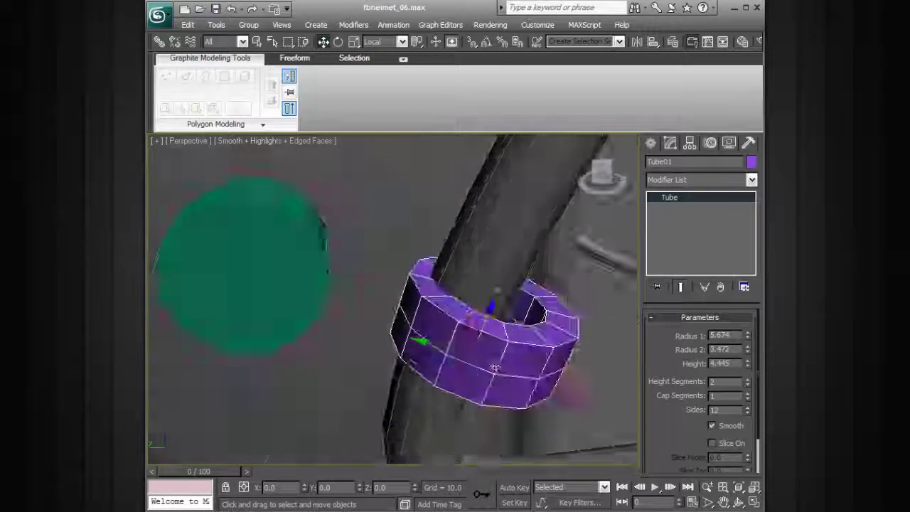
alt+middle_drag(377, 312, 362, 330)
drag(481, 326, 493, 314)
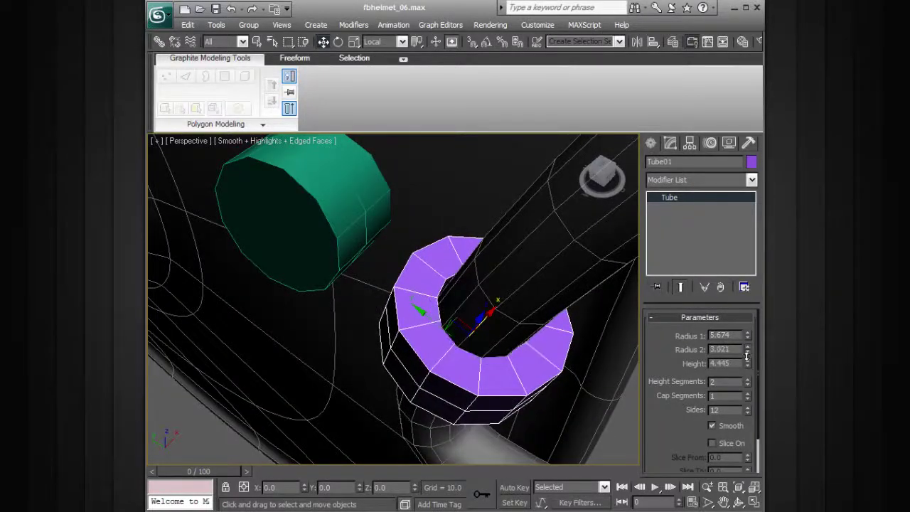
Resize the tube to radii of about 4.88 and 3.19 and a height of about 6.89, and reposition it along the bar.
drag(748, 341, 745, 342)
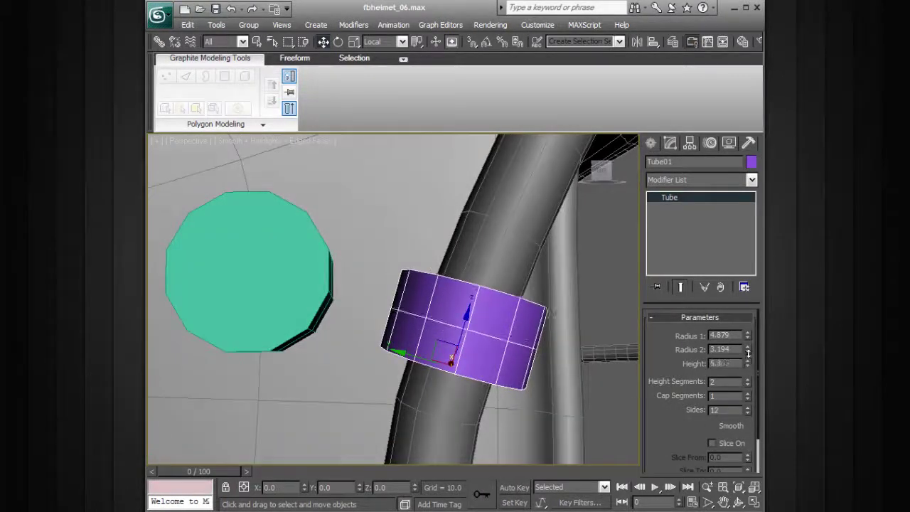
drag(748, 353, 561, 335)
drag(469, 316, 459, 335)
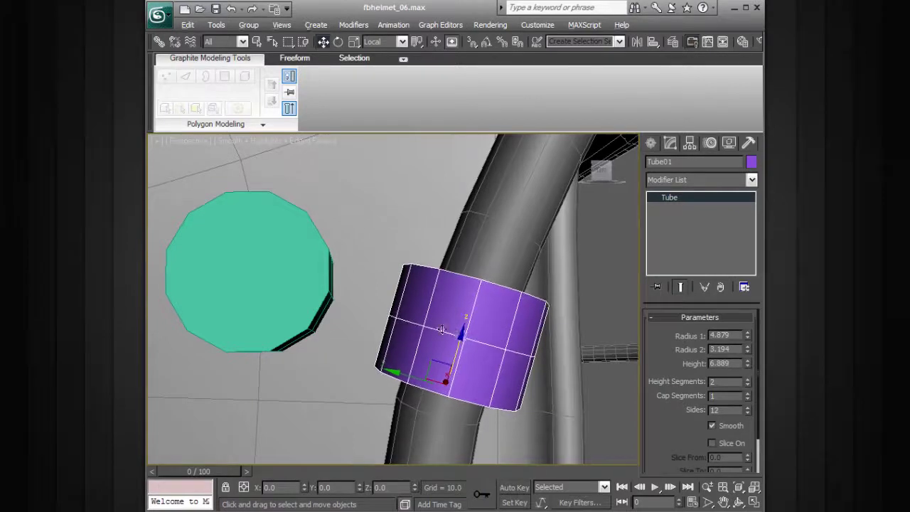
Rotate the cylinder about its own axis and reduce its number of sides to 8.
click(308, 291)
key(e)
drag(302, 260, 292, 272)
mouse_move(448, 328)
alt+middle_down()
mouse_move(433, 345)
mouse_move(438, 334)
alt+middle_up()
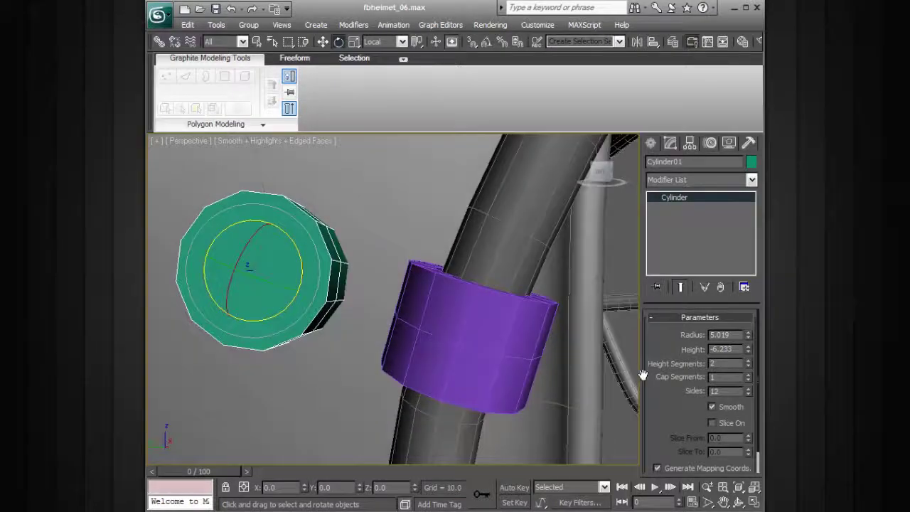
click(747, 393)
click(747, 393)
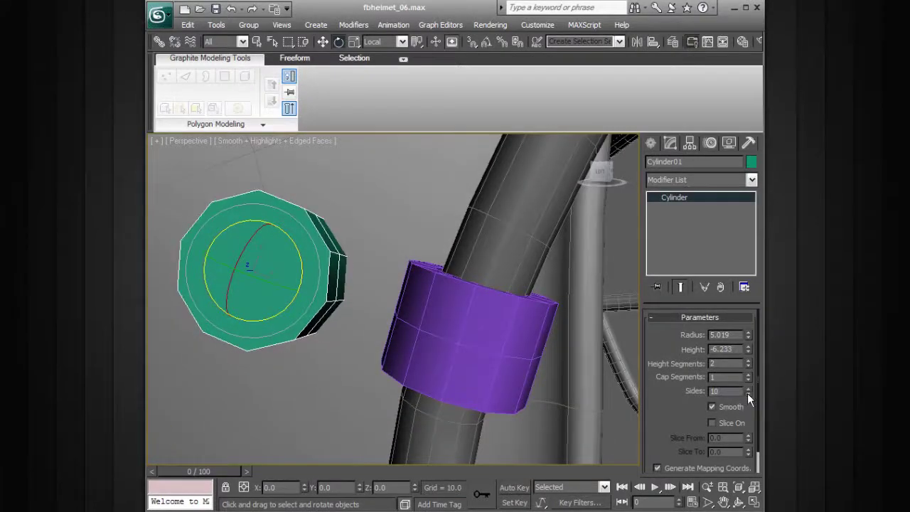
click(747, 393)
click(748, 393)
mouse_move(577, 362)
alt+middle_down()
mouse_move(553, 353)
mouse_move(545, 365)
alt+middle_up()
Set the tube's Radius 2 to about 2.97 so its opening fits the mask bar more closely.
click(483, 342)
mouse_move(482, 343)
alt+middle_down()
mouse_move(545, 379)
mouse_move(447, 358)
mouse_move(469, 341)
mouse_move(455, 334)
mouse_move(482, 358)
alt+middle_up()
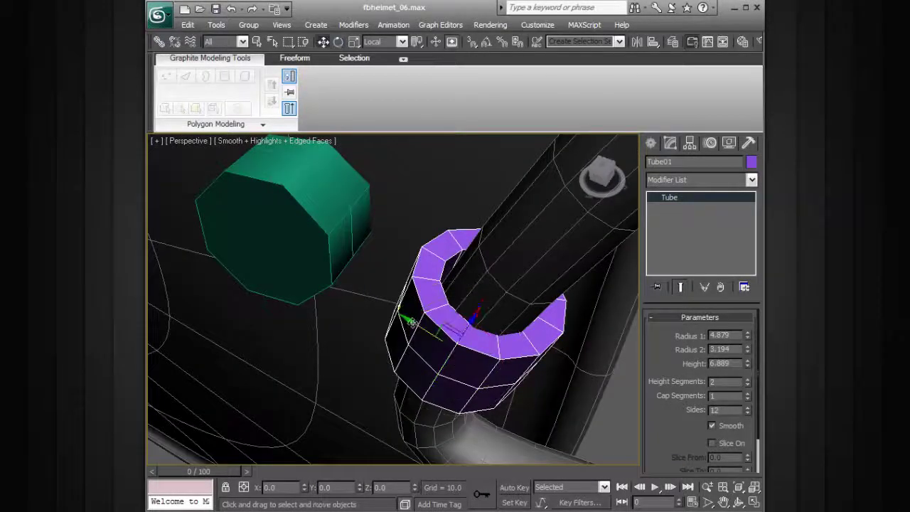
alt+middle_drag(417, 323, 415, 313)
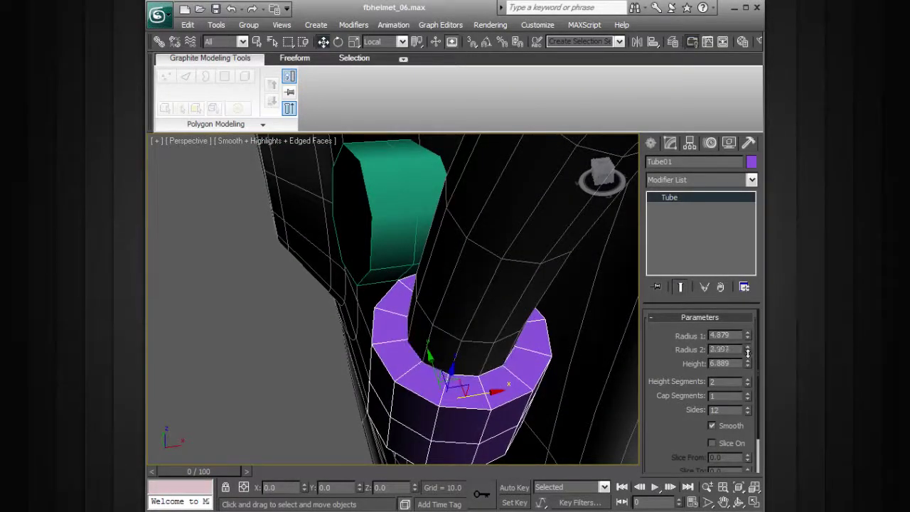
alt+middle_drag(486, 335, 582, 288)
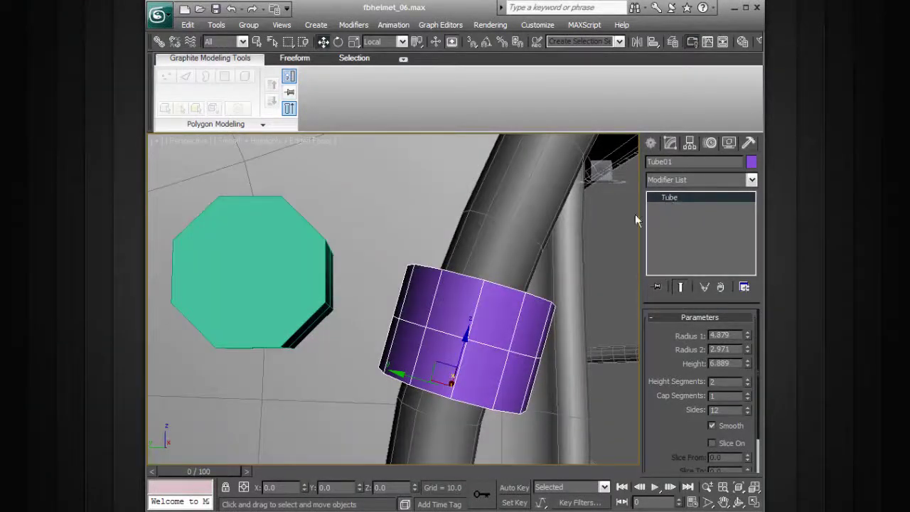
Convert the tube to an Editable Poly and attach the cylinder to it as one object.
right_click(669, 200)
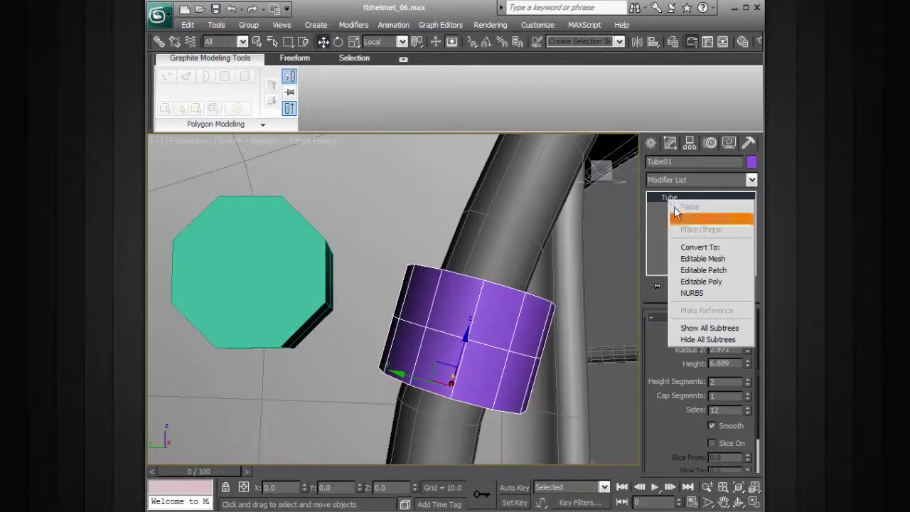
click(701, 281)
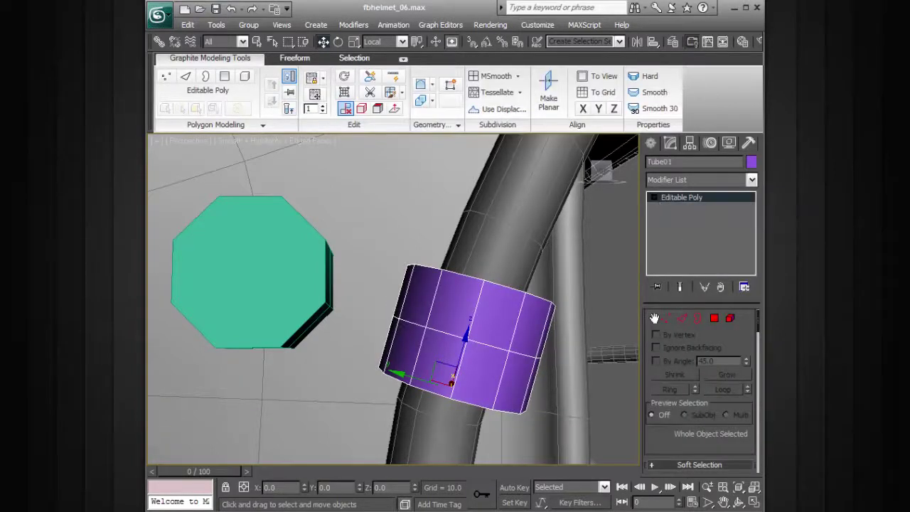
scroll(681, 434, down, 5)
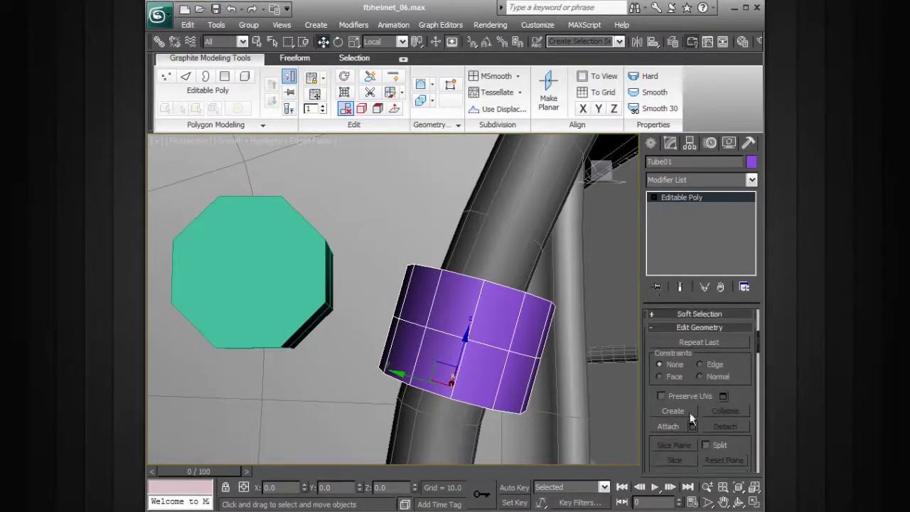
click(673, 426)
click(321, 312)
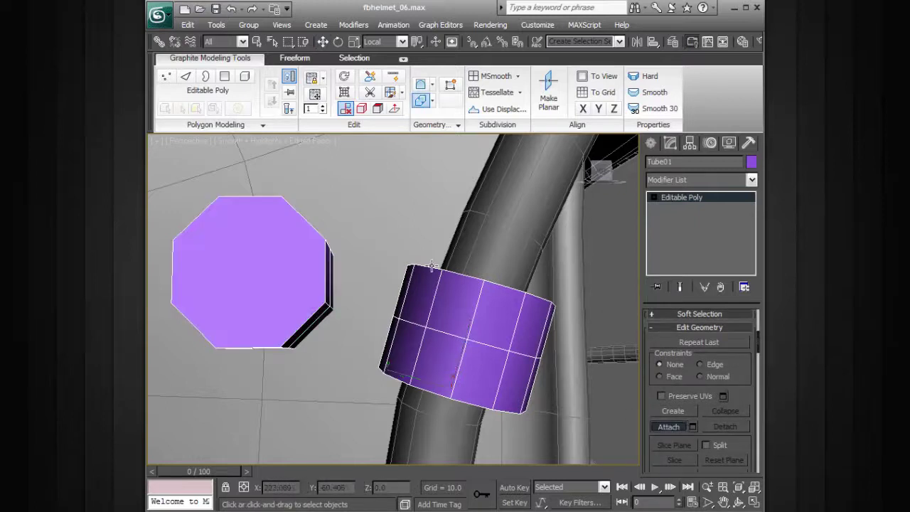
Select the eight side polygons where the cylinder and the tube face each other, four on each part.
click(682, 242)
alt+middle_drag(471, 306, 356, 270)
click(383, 291)
ctrl+click(384, 314)
ctrl+click(339, 315)
ctrl+click(337, 289)
ctrl+click(362, 266)
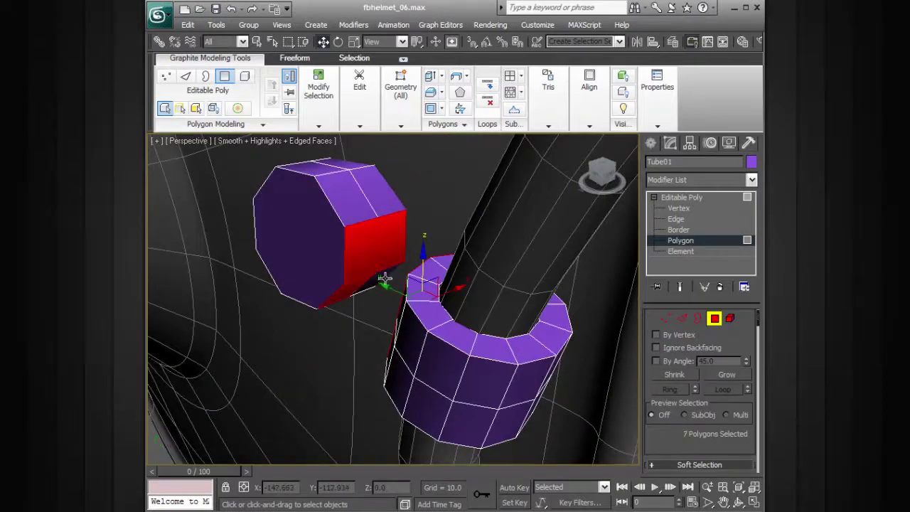
alt+middle_drag(439, 267, 475, 248)
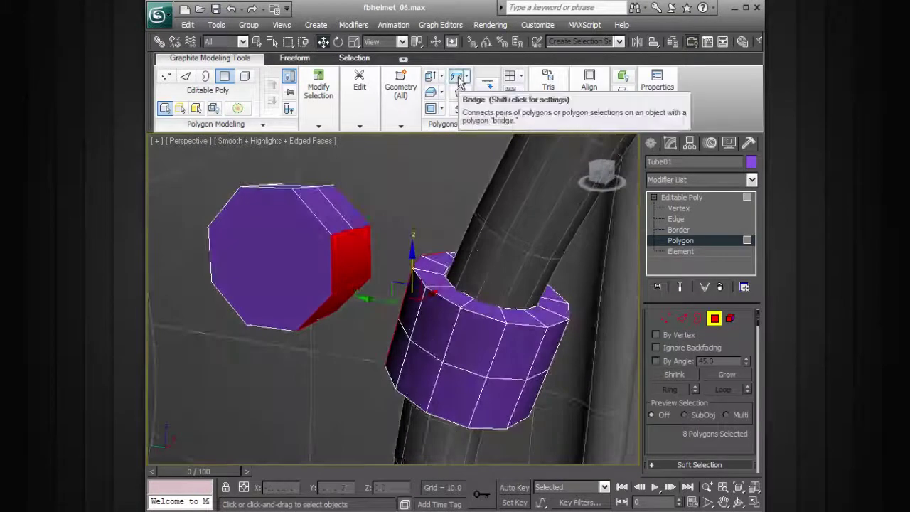
Bridge the selected polygons between the cylinder and the tube with 2 segments, and return to the object level.
click(466, 76)
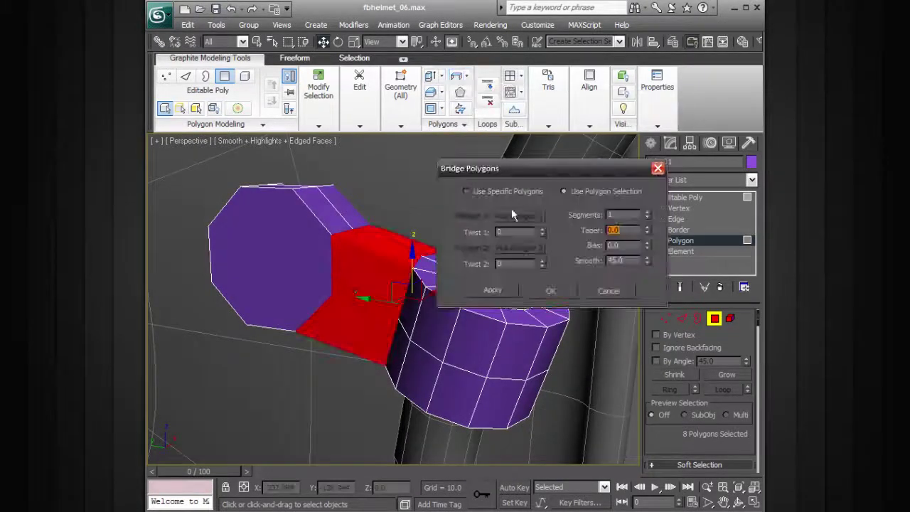
alt+middle_drag(403, 217, 421, 264)
scroll(403, 239, up, 2)
drag(541, 232, 542, 229)
alt+middle_drag(384, 273, 360, 245)
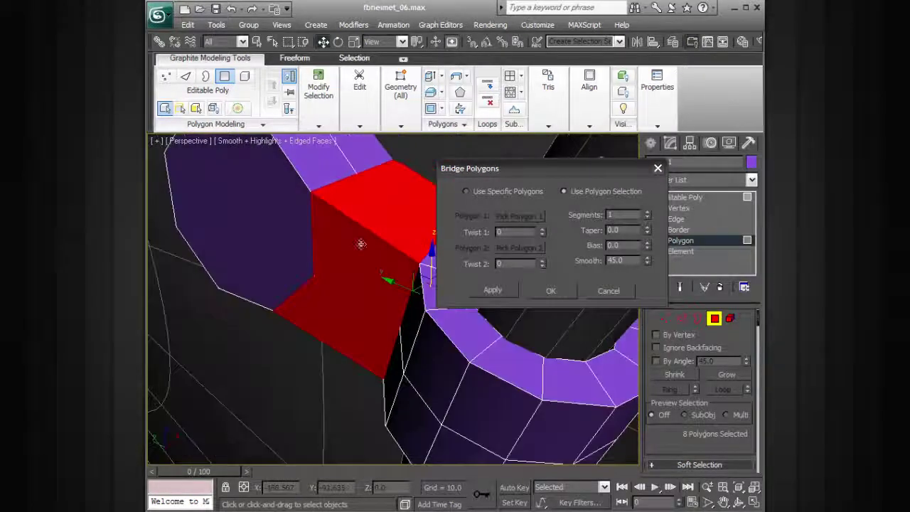
click(647, 211)
alt+middle_drag(358, 282, 402, 274)
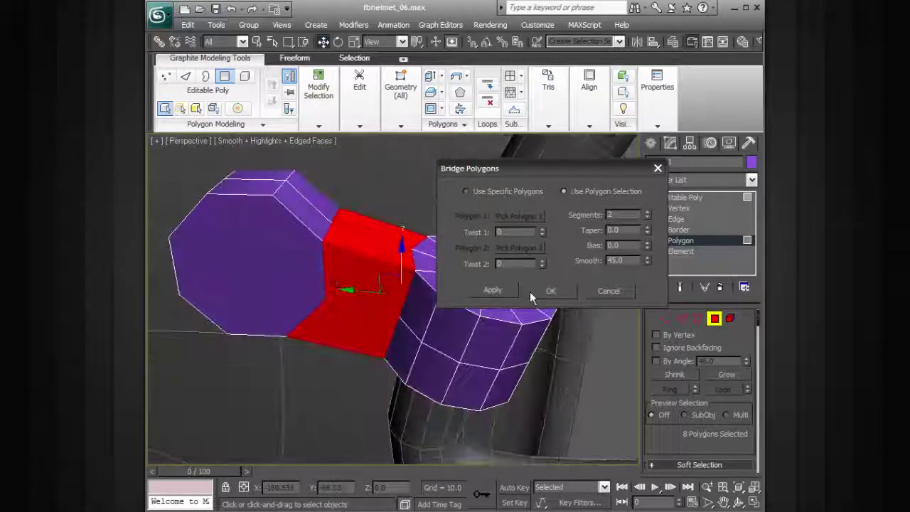
click(558, 291)
alt+middle_drag(558, 291, 450, 263)
alt+middle_drag(607, 269, 502, 307)
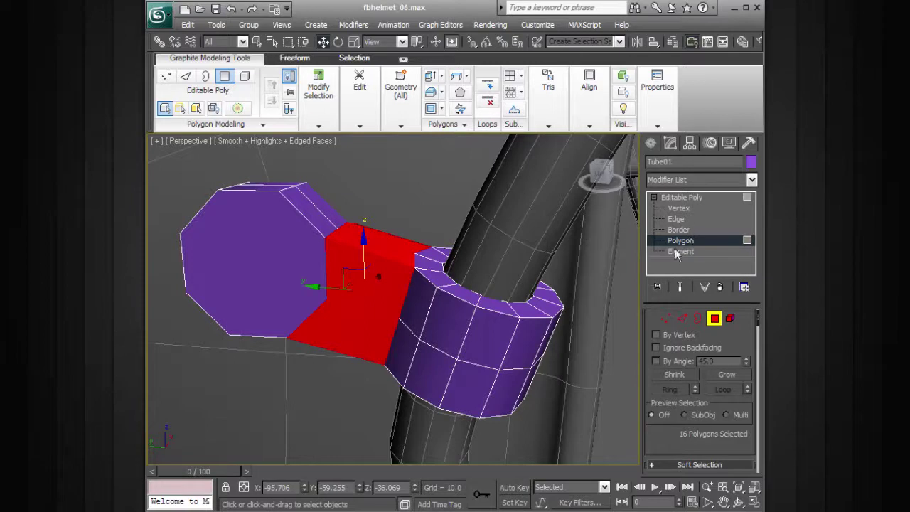
click(678, 200)
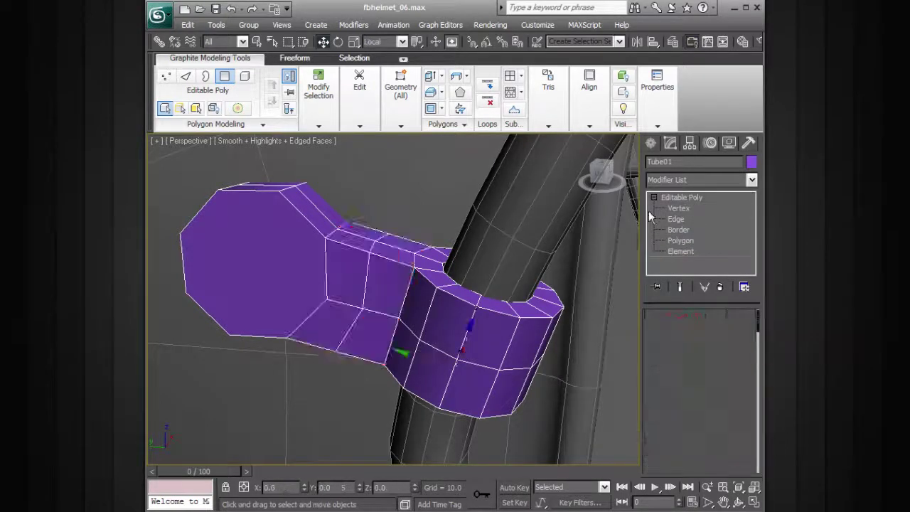
Insert an edge loop around the end face of the tube section with SwiftLoop.
alt+middle_drag(453, 206, 504, 268)
click(393, 76)
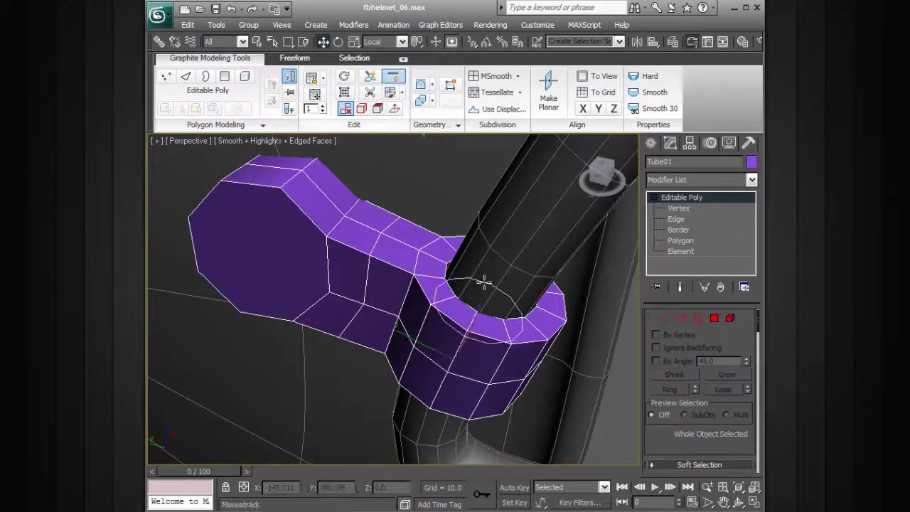
click(470, 316)
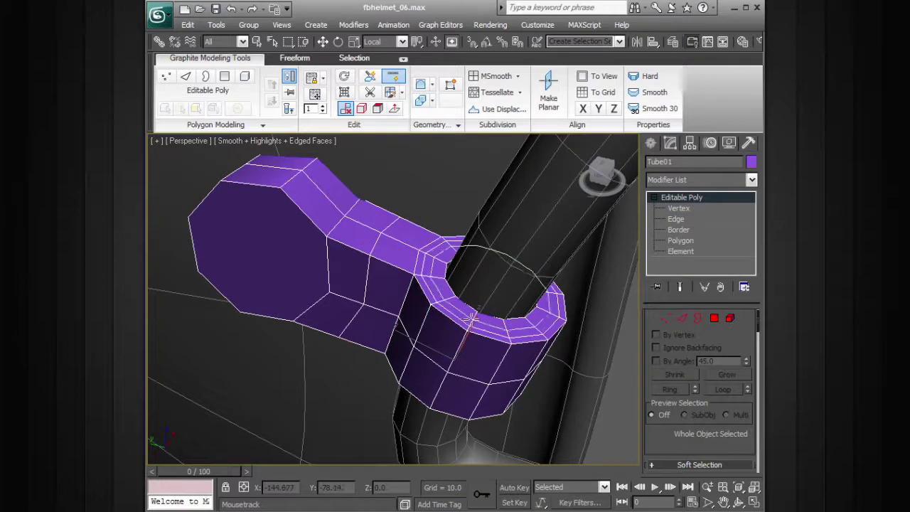
alt+middle_drag(503, 333, 520, 223)
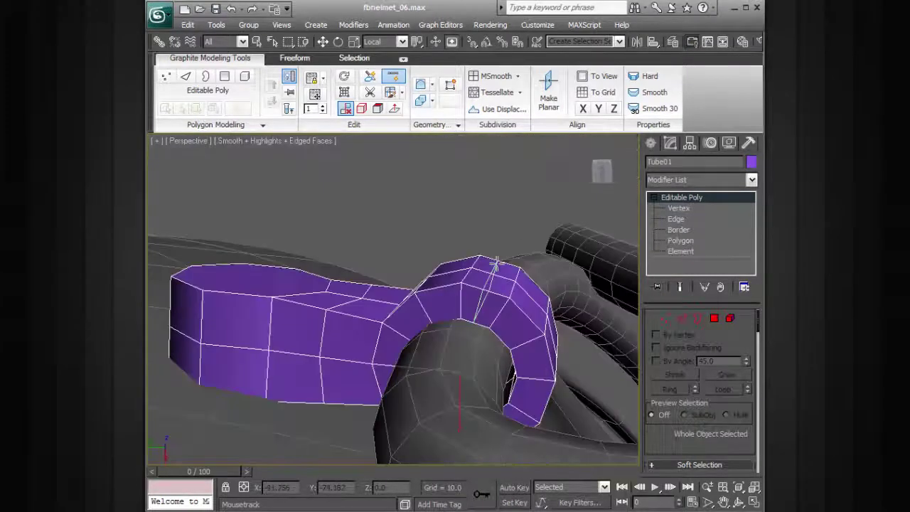
alt+middle_drag(463, 290, 506, 342)
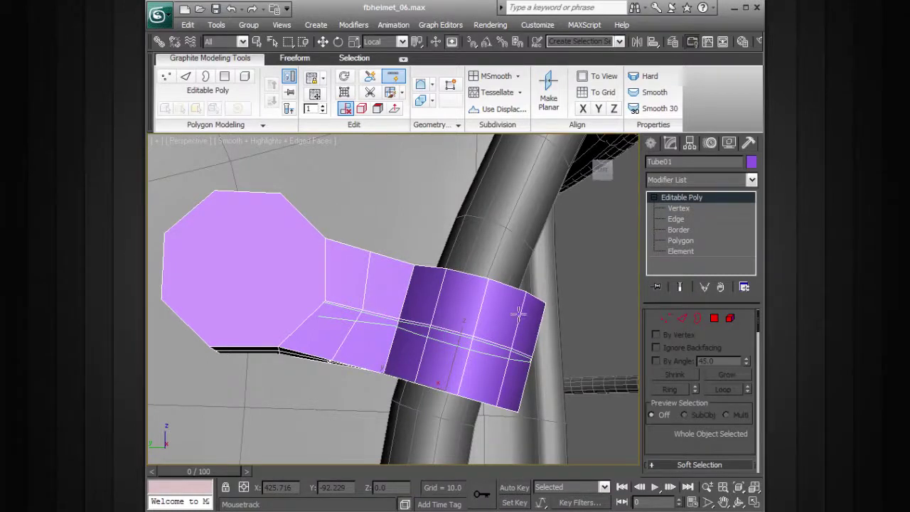
alt+middle_drag(521, 314, 472, 277)
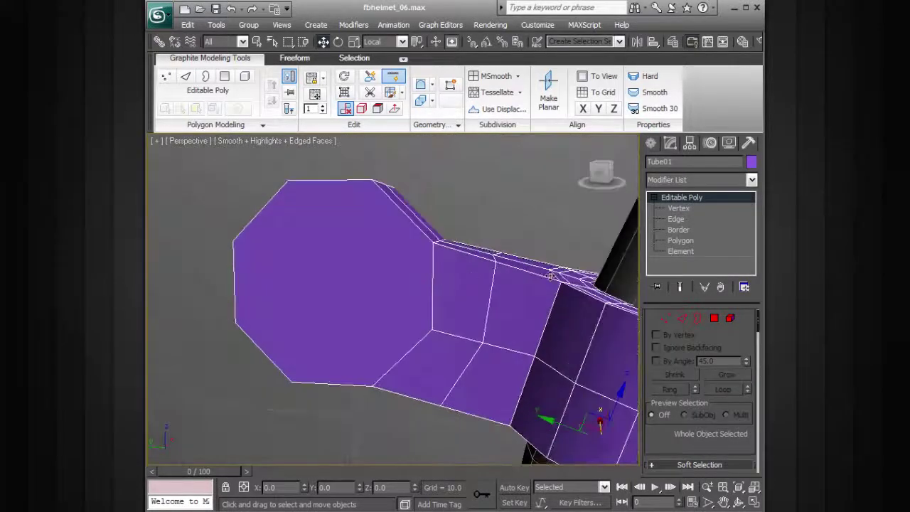
Select the octagonal front cap polygon on the cylinder end of the clip.
click(682, 240)
click(343, 269)
alt+middle_drag(400, 272, 421, 270)
click(435, 111)
drag(365, 230, 387, 315)
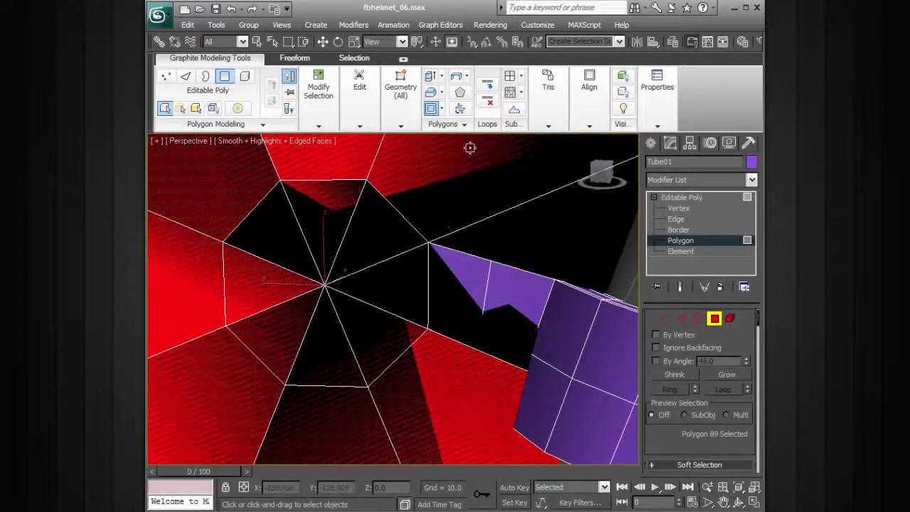
click(441, 109)
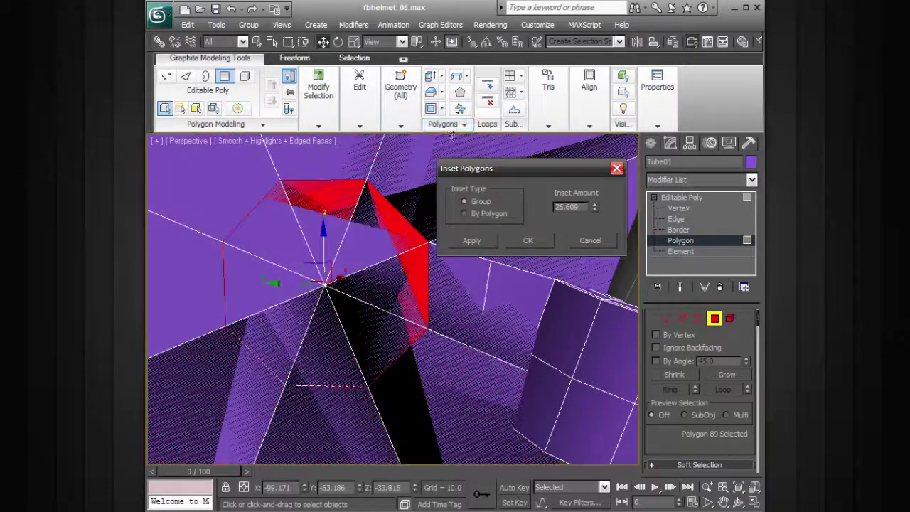
click(583, 240)
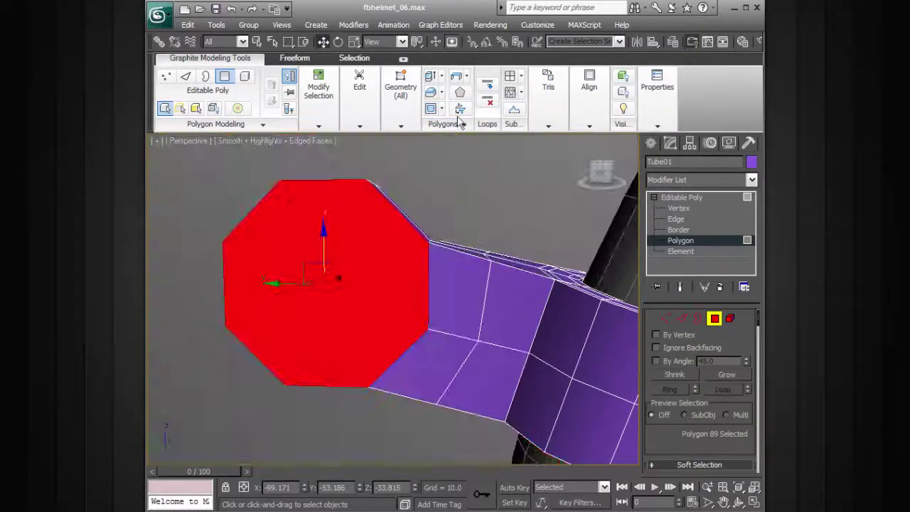
Inset the selected cap polygon as a group by about 1.6.
click(442, 109)
drag(594, 207, 571, 265)
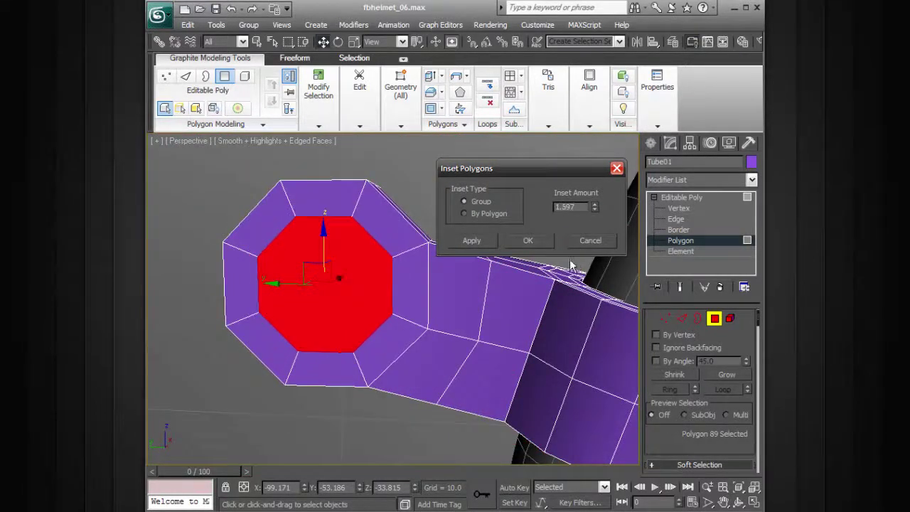
click(528, 241)
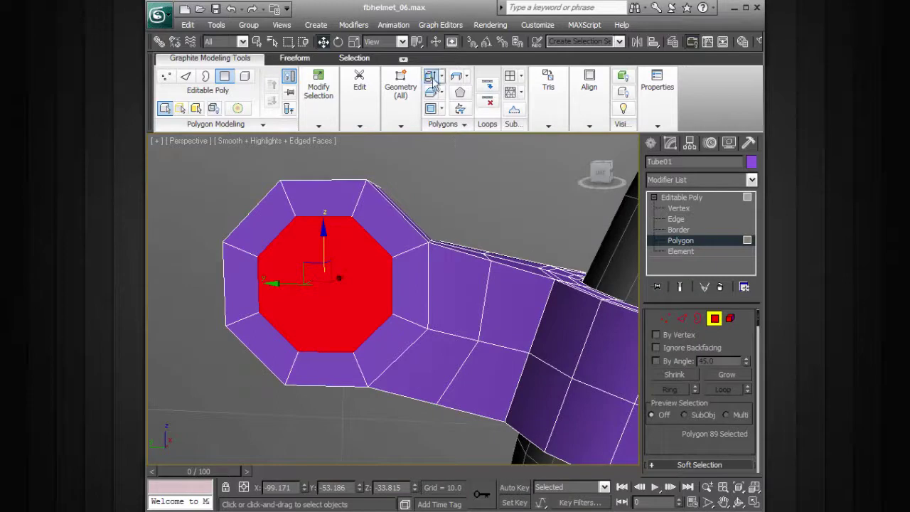
Extrude the inset octagon slightly inward to recess it, and inset it again.
drag(362, 251, 362, 254)
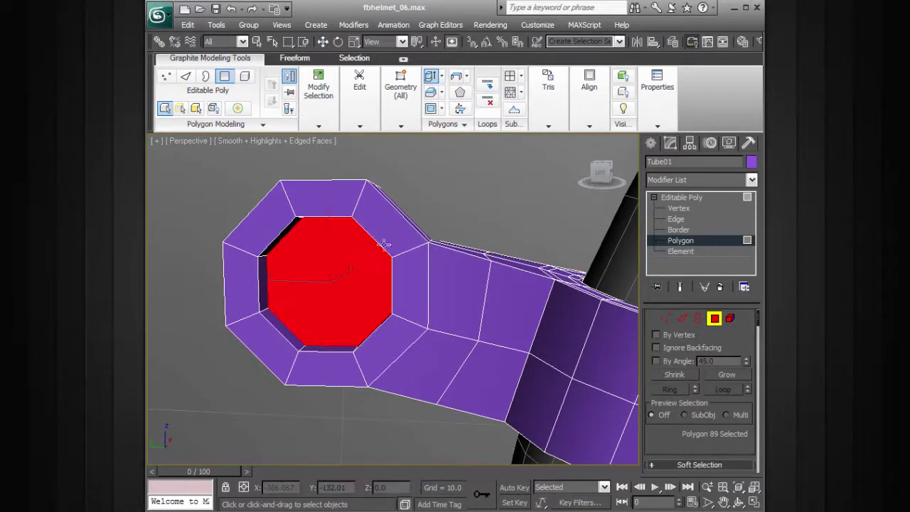
click(432, 108)
drag(351, 250, 352, 253)
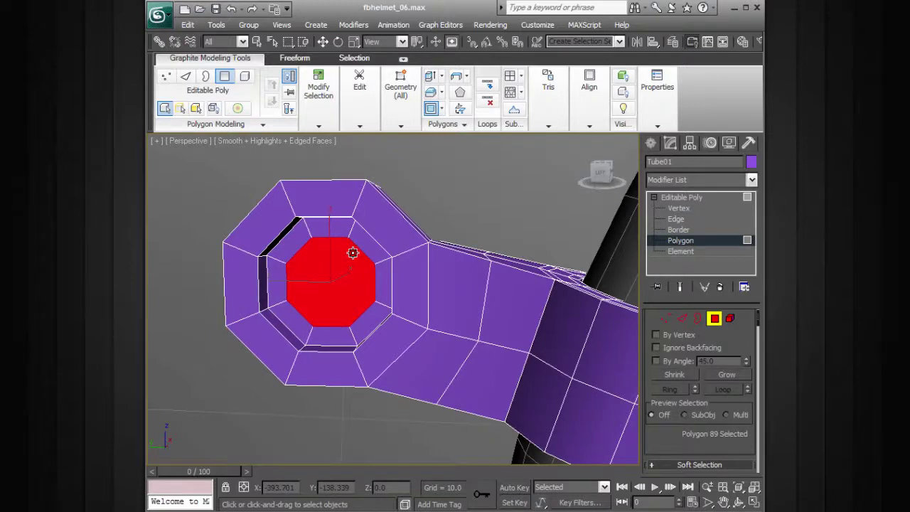
Pull the inner octagon outward along X and inset it to a small center polygon, shaping a domed screw head.
key(w)
alt+middle_drag(409, 266, 375, 278)
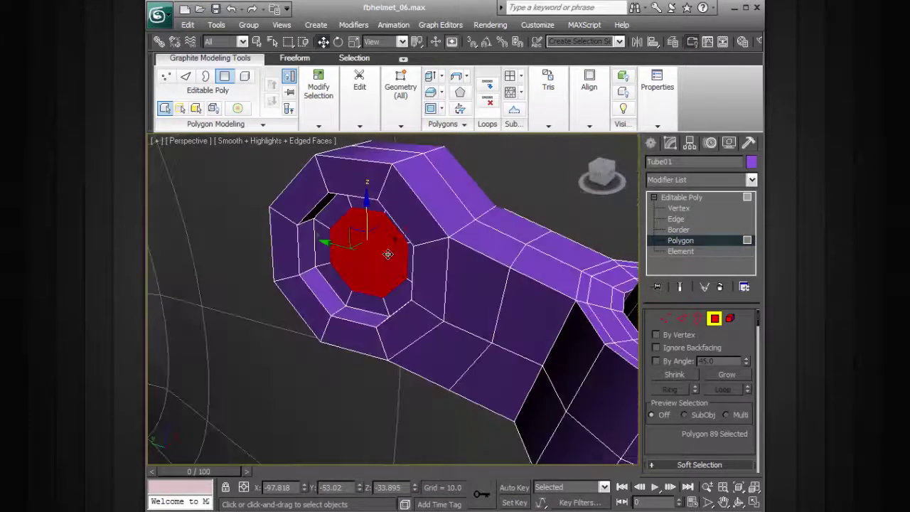
drag(397, 239, 370, 258)
click(431, 109)
key(w)
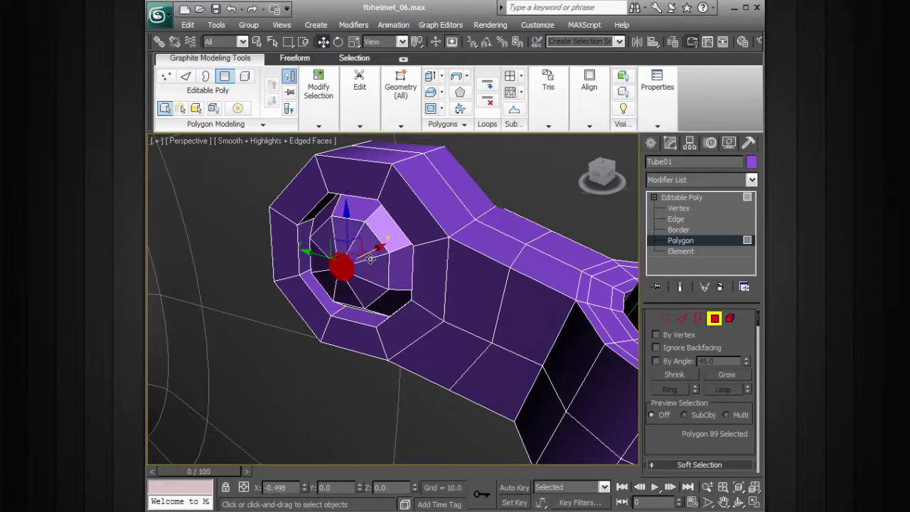
Cut two parallel horizontal edges across the small center octagon of the screw head, joining its opposite corners.
alt+middle_drag(371, 261, 465, 257)
key(z)
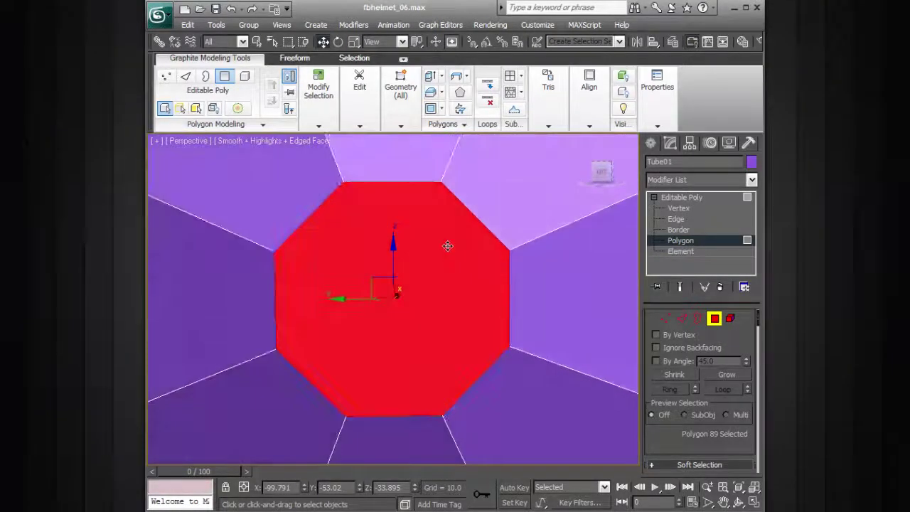
scroll(481, 258, down, 3)
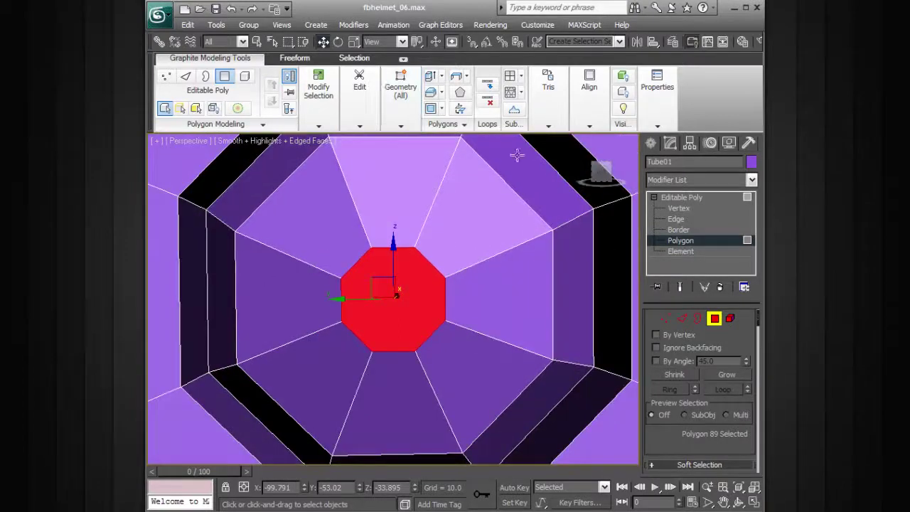
click(682, 197)
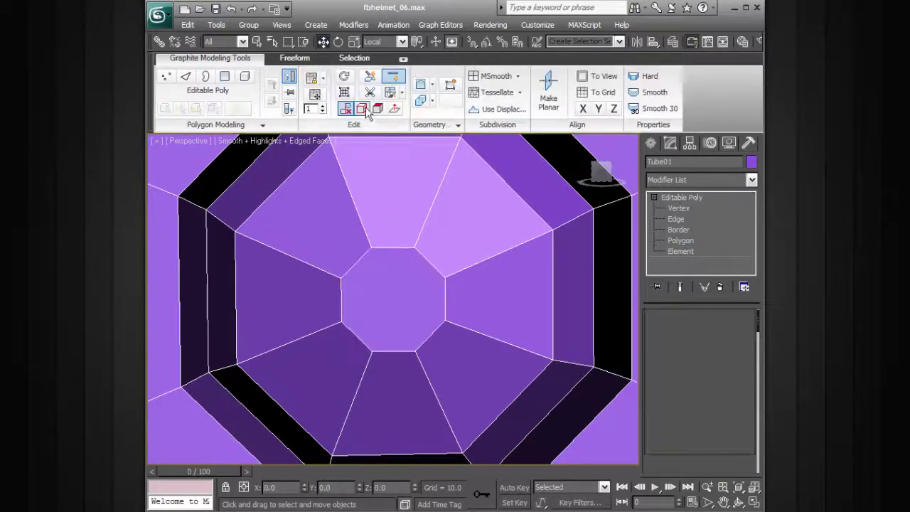
click(369, 92)
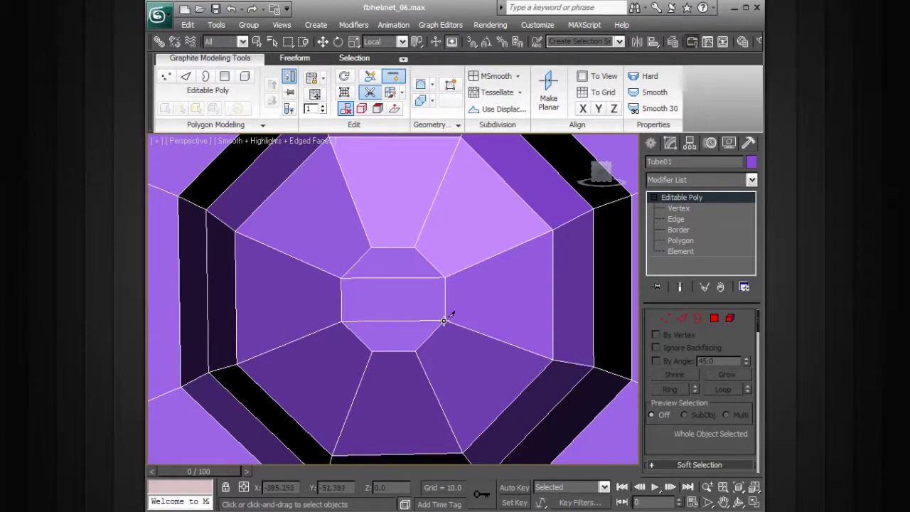
Add SwiftLoop edge loops around the flat rim of the clip's octagonal end, near its outer border and the screw recess.
scroll(495, 303, down, 6)
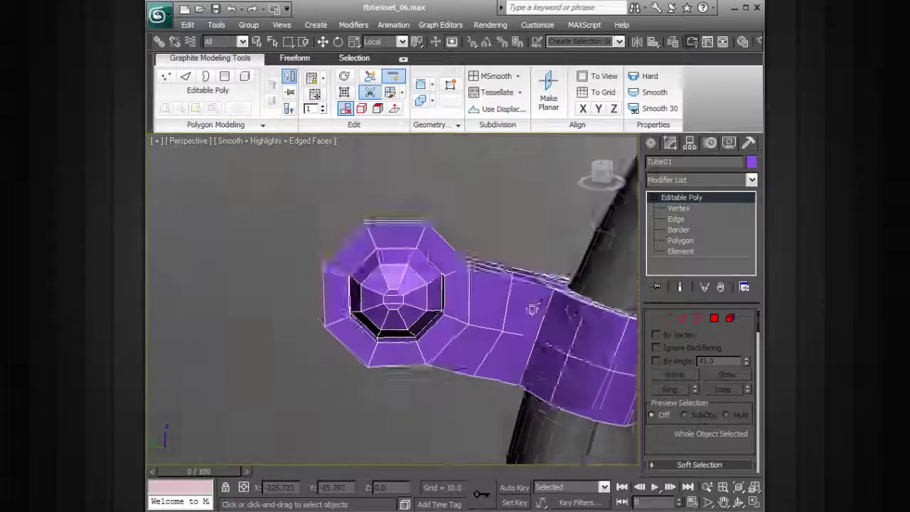
alt+middle_drag(531, 309, 483, 297)
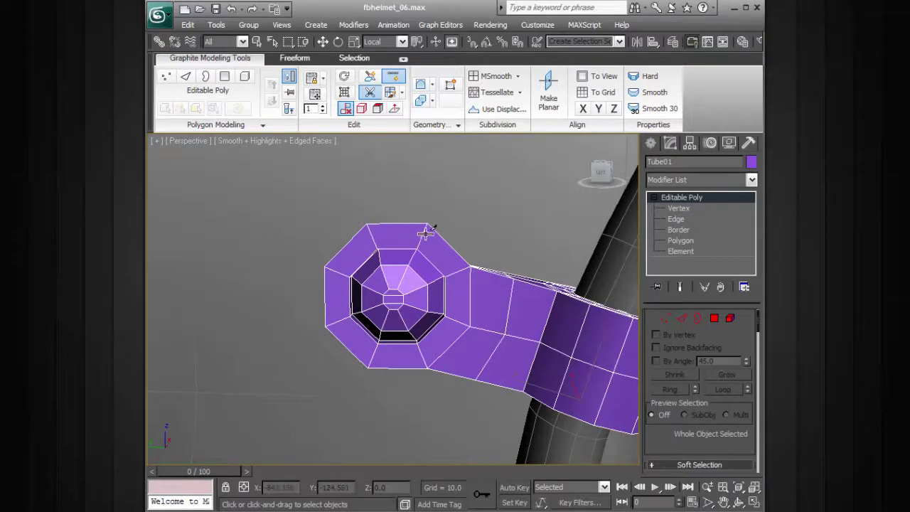
click(391, 77)
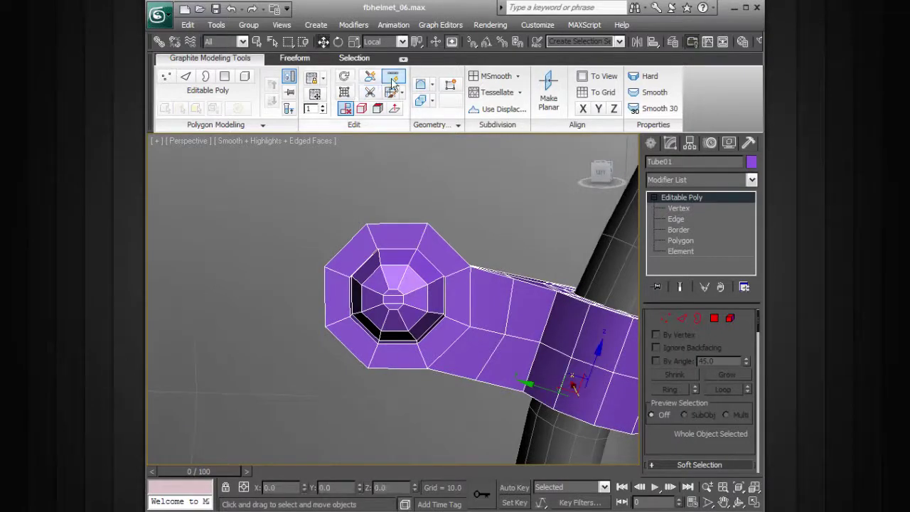
alt+middle_drag(425, 234, 464, 245)
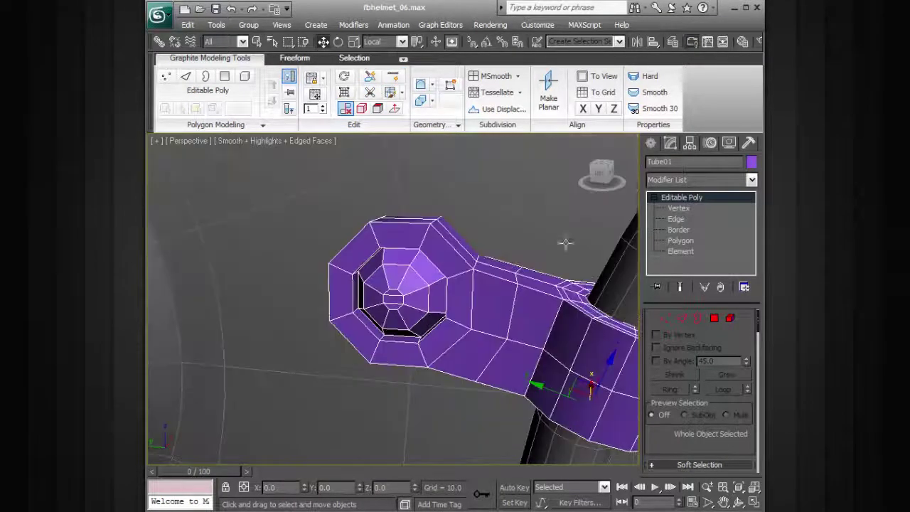
click(668, 208)
click(680, 198)
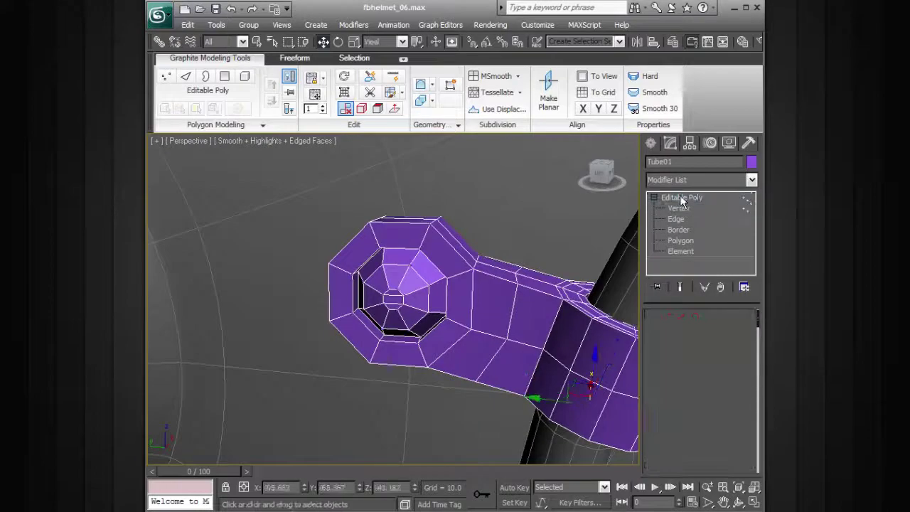
click(394, 77)
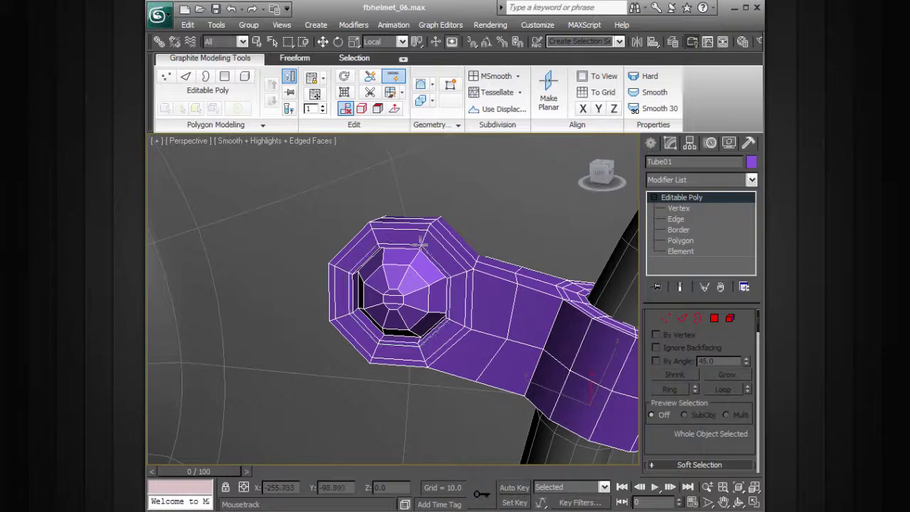
mouse_move(501, 254)
alt+middle_down()
mouse_move(475, 291)
mouse_move(499, 249)
mouse_move(493, 327)
mouse_move(502, 245)
alt+middle_up()
click(677, 208)
click(654, 197)
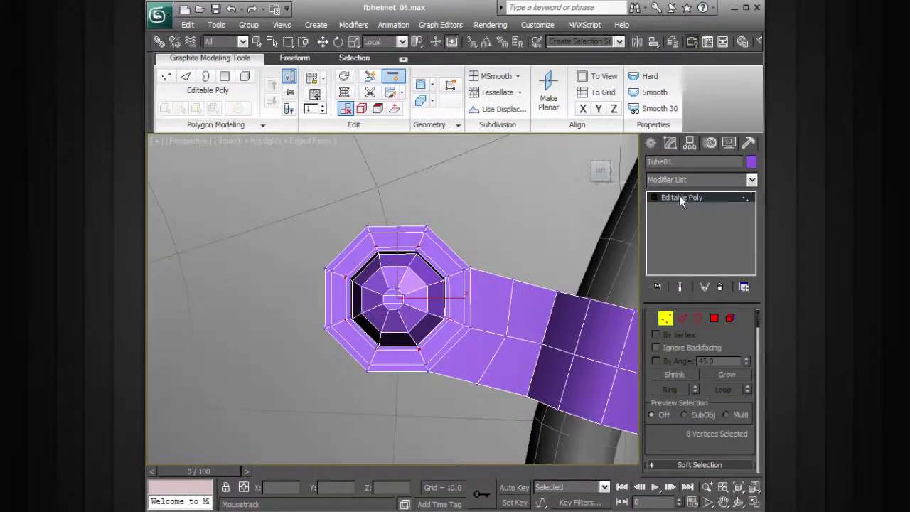
Turn off the edged-faces display and clone the whole clip upward along its local Z axis as a Copy.
alt+middle_drag(522, 256, 463, 244)
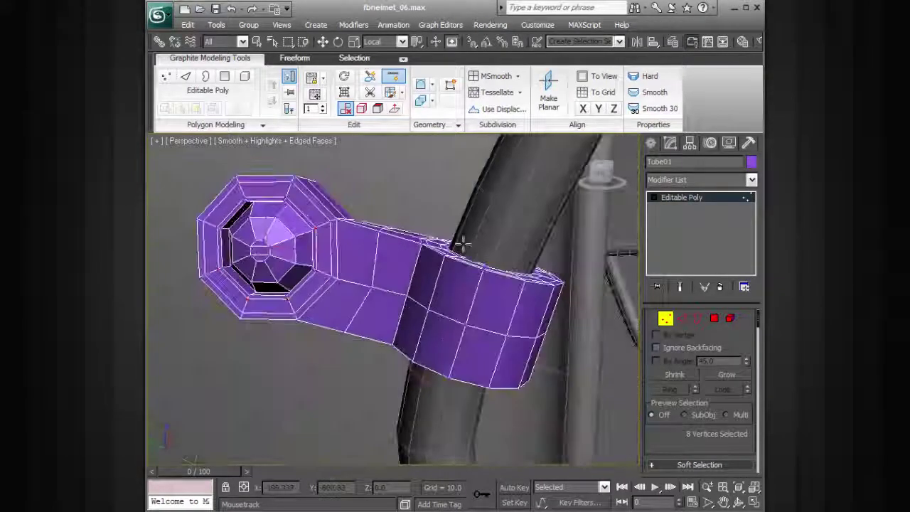
scroll(467, 248, down, 4)
scroll(467, 248, down, 4)
alt+middle_drag(601, 224, 534, 285)
key(F4)
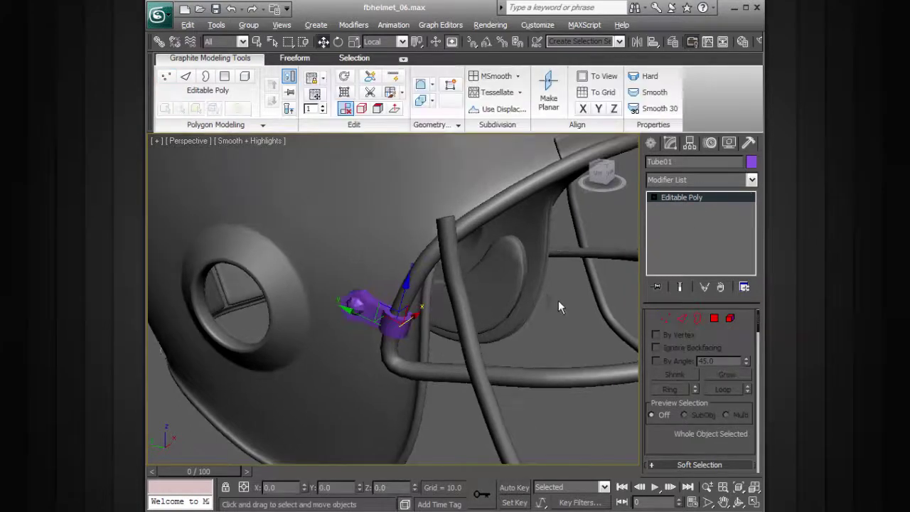
alt+middle_drag(558, 301, 517, 291)
shift+drag(398, 286, 429, 184)
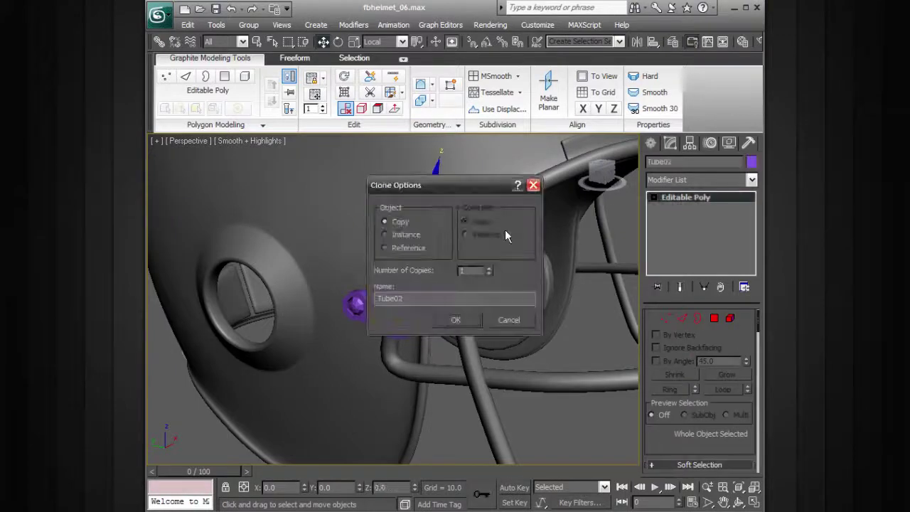
click(454, 321)
Move the copied clip forward and up to the face mask's upper bar beside the helmet's front plate.
alt+middle_drag(524, 260, 404, 323)
drag(339, 292, 469, 240)
click(513, 245)
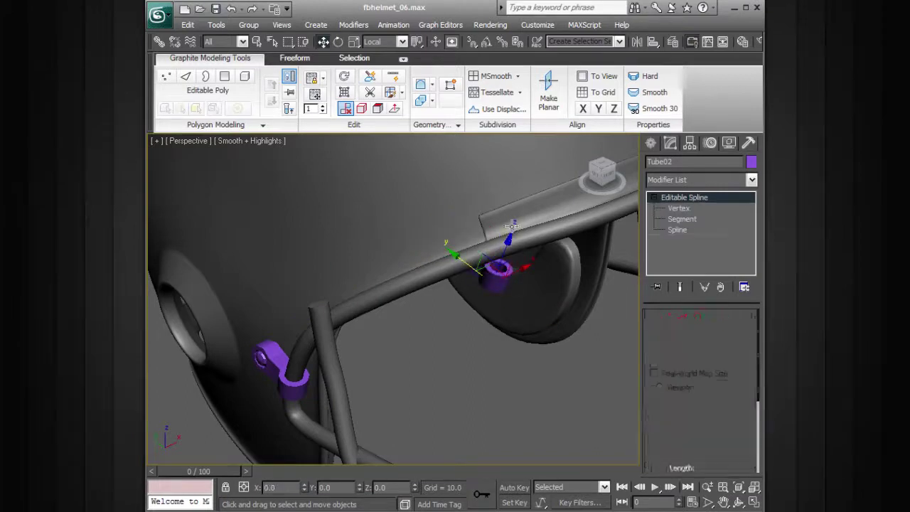
click(532, 286)
click(503, 277)
alt+middle_drag(508, 279, 560, 267)
drag(514, 250, 539, 232)
drag(599, 242, 571, 248)
Rotate the copied clip so its screw end faces the front plate and its ring follows the upper bar.
key(z)
alt+middle_drag(548, 240, 507, 251)
key(e)
drag(459, 299, 502, 276)
drag(482, 322, 447, 355)
key(r)
key(w)
Reselect the copied clip and move it along its local axes to fit over the upper bar and front plate.
click(422, 304)
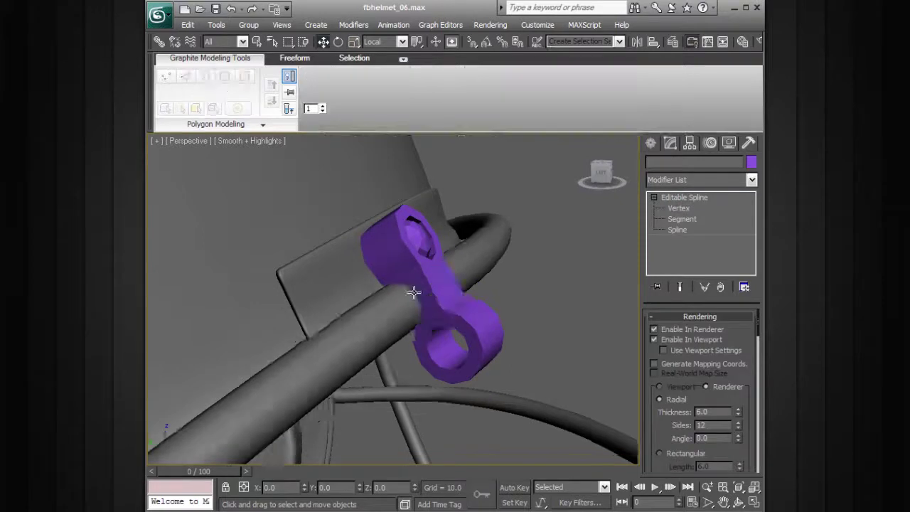
click(458, 322)
alt+middle_drag(459, 322, 505, 328)
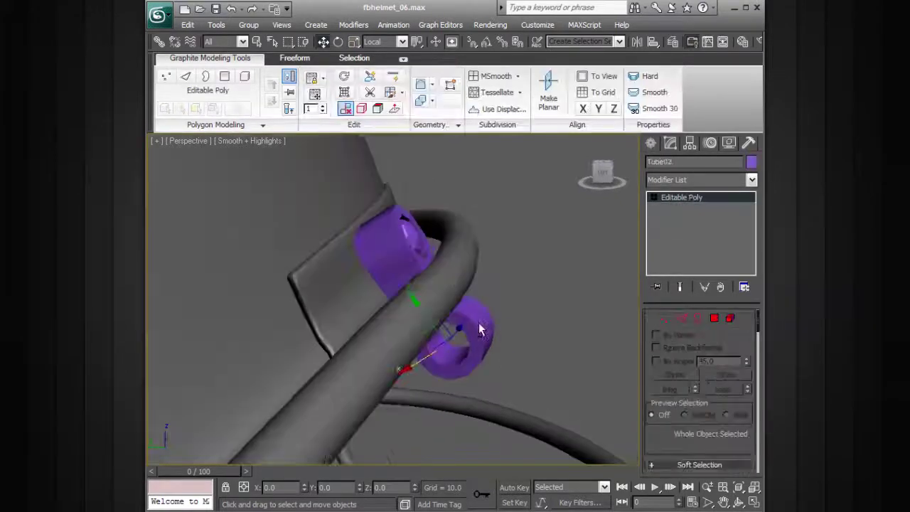
alt+middle_drag(416, 302, 435, 306)
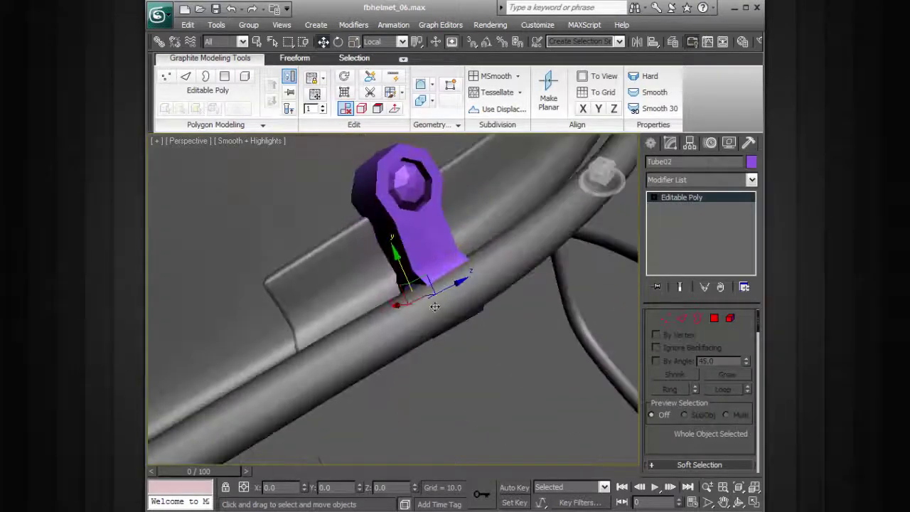
drag(393, 301, 405, 302)
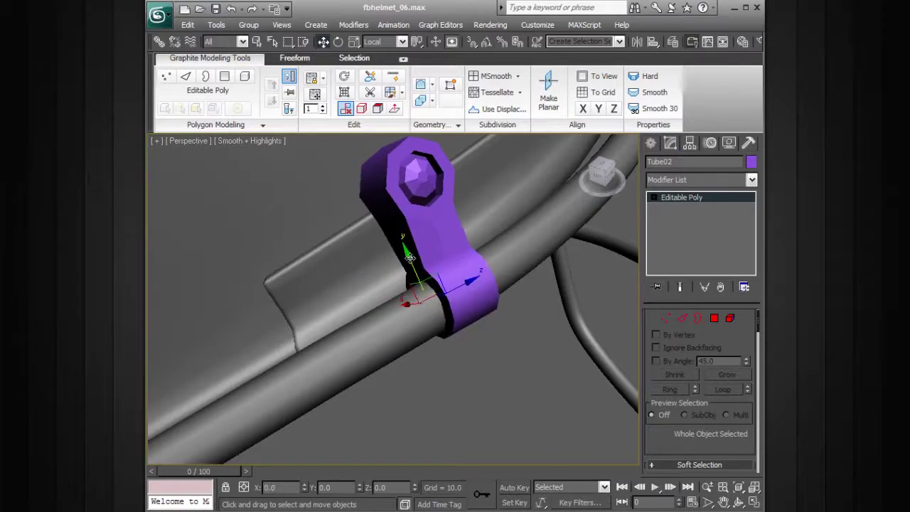
alt+middle_drag(415, 263, 449, 267)
drag(402, 252, 438, 347)
Rotate the front clip slightly and nudge it to lie against the helmet's front plate.
alt+middle_drag(438, 348, 353, 355)
key(e)
drag(455, 336, 461, 321)
key(w)
drag(403, 313, 406, 325)
alt+middle_drag(406, 325, 509, 287)
Select the face mask spline and enter its vertex level in the four-viewport layout.
scroll(535, 300, down, 5)
click(527, 304)
alt+middle_drag(435, 308, 424, 325)
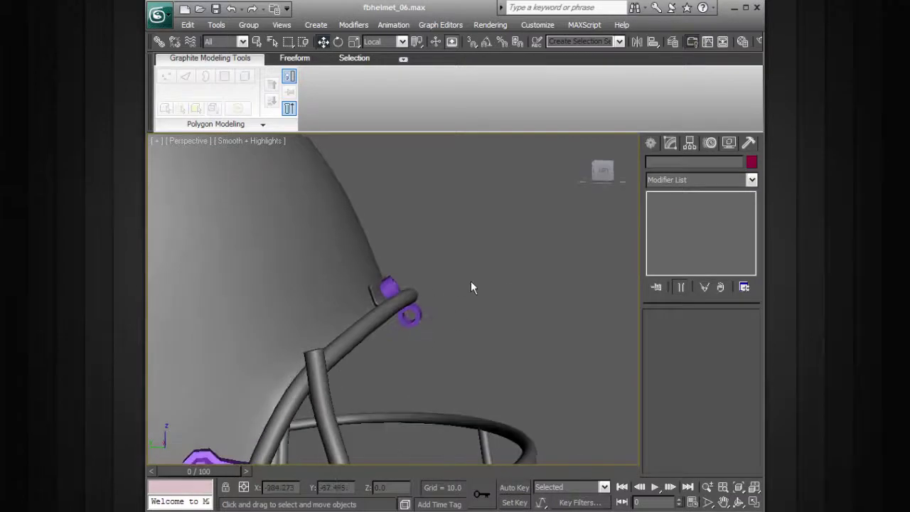
alt+middle_drag(456, 288, 447, 274)
click(445, 273)
alt+middle_drag(599, 247, 498, 258)
key(alt+w)
key(1)
Set a viewport to the Left view and maximize it around the front end of the mask's upper bar.
middle_drag(285, 328, 258, 394)
alt+middle_drag(203, 432, 315, 356)
click(305, 360)
drag(304, 333, 308, 336)
click(336, 341)
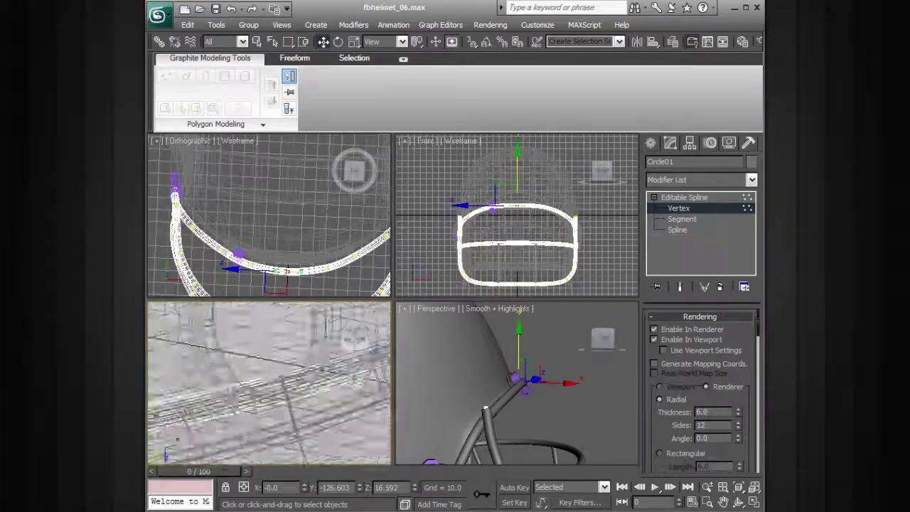
alt+middle_drag(327, 355, 353, 335)
key(l)
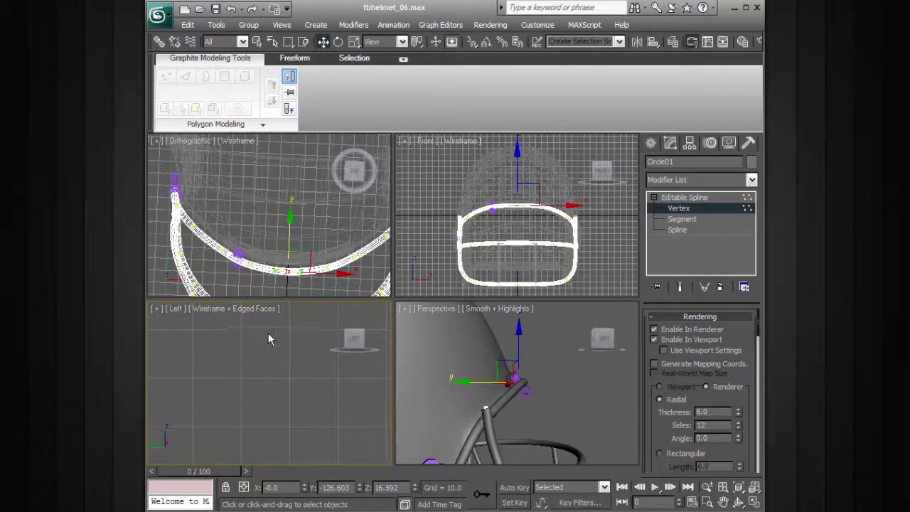
key(alt+w)
scroll(400, 307, down, 3)
scroll(388, 320, down, 3)
middle_drag(361, 328, 462, 277)
scroll(410, 258, up, 11)
scroll(462, 277, up, 2)
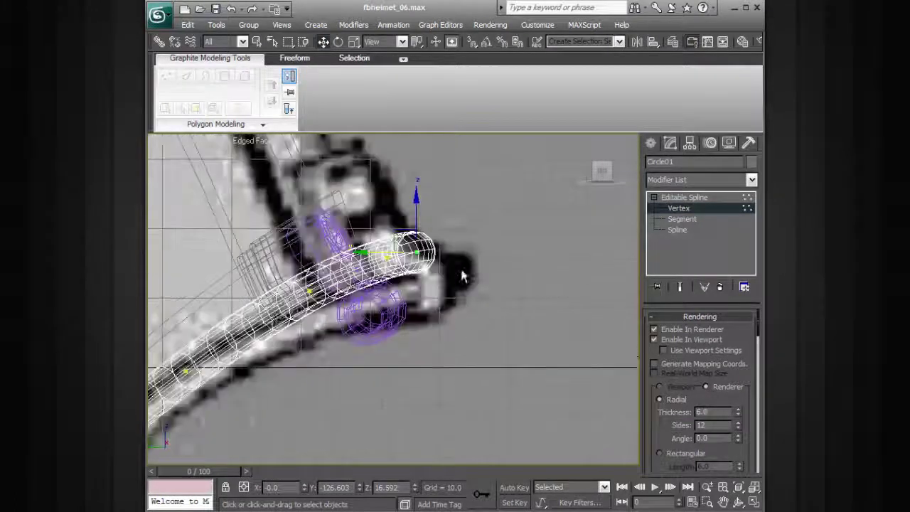
Lower the front vertices of the mask's upper bar so the bar runs through the front clip's ring.
drag(410, 292, 408, 289)
drag(390, 226, 390, 241)
drag(322, 316, 322, 317)
drag(310, 238, 387, 257)
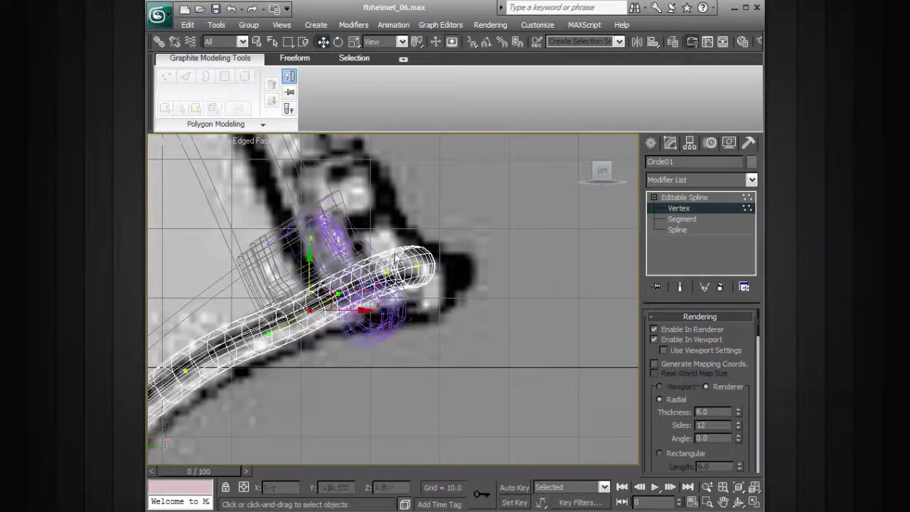
drag(435, 299, 362, 283)
drag(287, 339, 333, 326)
Rotate the next vertex back along the upper bar to smooth the curve leading into the lowered front section.
key(e)
key(w)
click(185, 370)
key(e)
drag(227, 341, 231, 344)
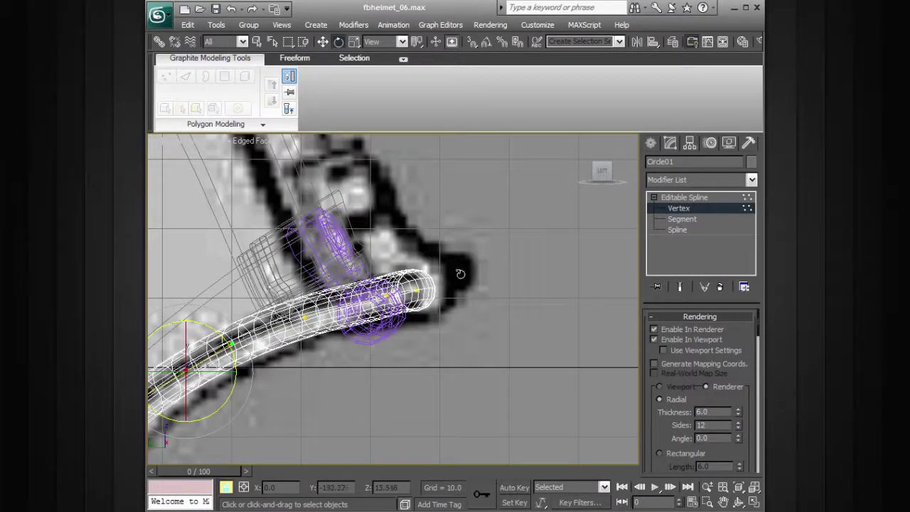
Return to the maximized Perspective viewport, angled toward the front clip and upper bar.
key(alt+w)
right_click(551, 325)
key(alt+w)
alt+middle_drag(553, 319, 491, 282)
click(406, 340)
key(ctrl+z)
key(w)
drag(405, 345, 404, 350)
key(ctrl+z)
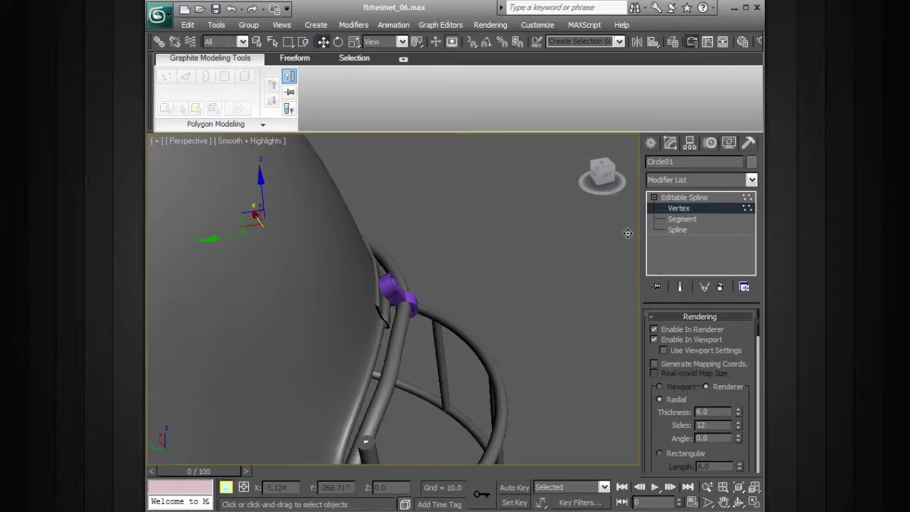
Examine how both clips sit on the mask's bars from the front and side, and leave the spline's vertex level.
key(q)
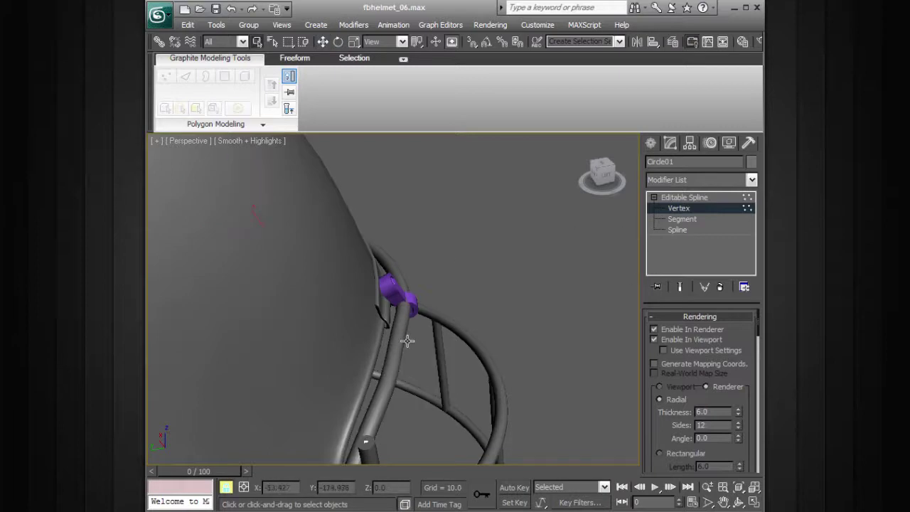
click(681, 210)
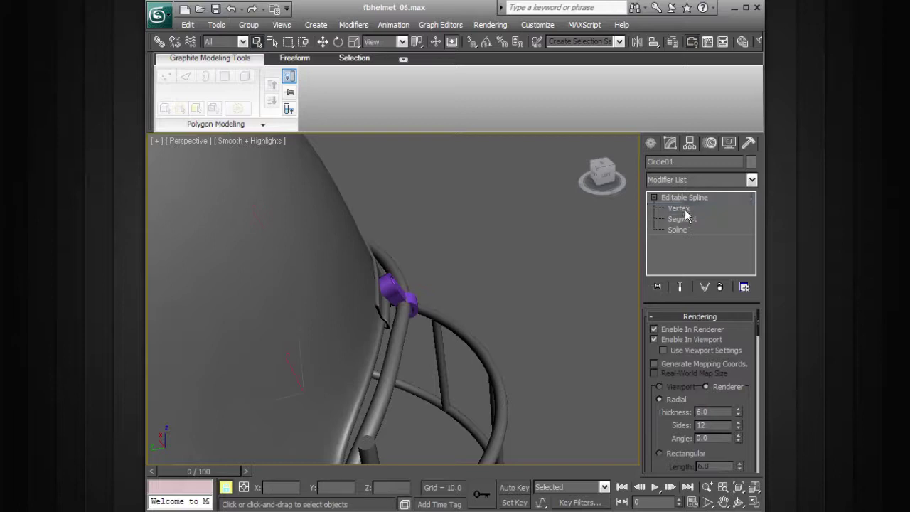
click(677, 208)
alt+middle_drag(425, 343, 376, 322)
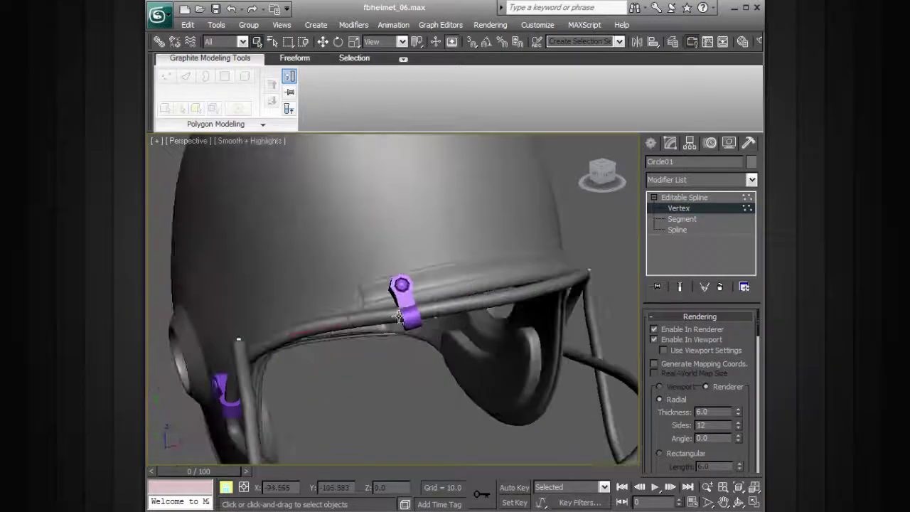
alt+middle_drag(445, 326, 445, 291)
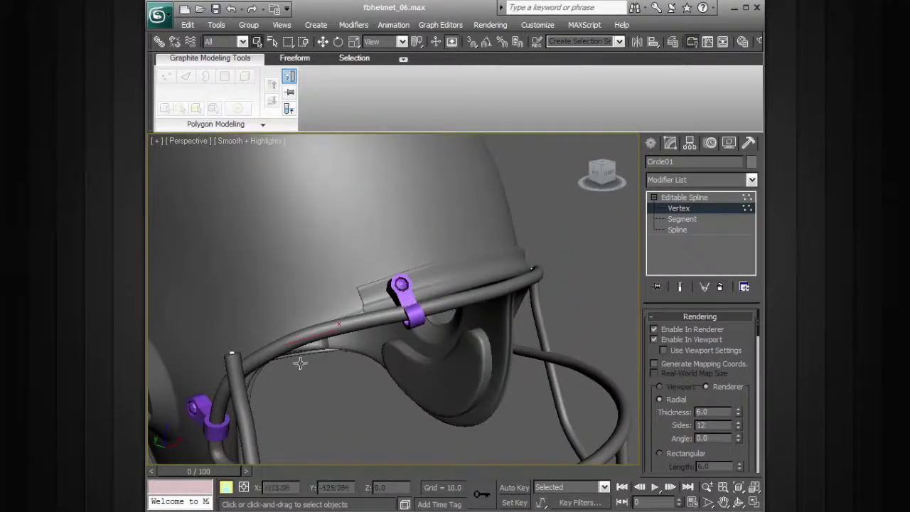
mouse_move(215, 415)
alt+middle_down()
mouse_move(325, 392)
mouse_move(332, 400)
mouse_move(202, 418)
alt+middle_up()
alt+middle_drag(353, 348, 538, 251)
click(685, 198)
Create an AutoGrid cylinder on the helmet's lower side below the ear hole, about 4.1 in radius and 0.6 high, with edged faces shown.
click(650, 143)
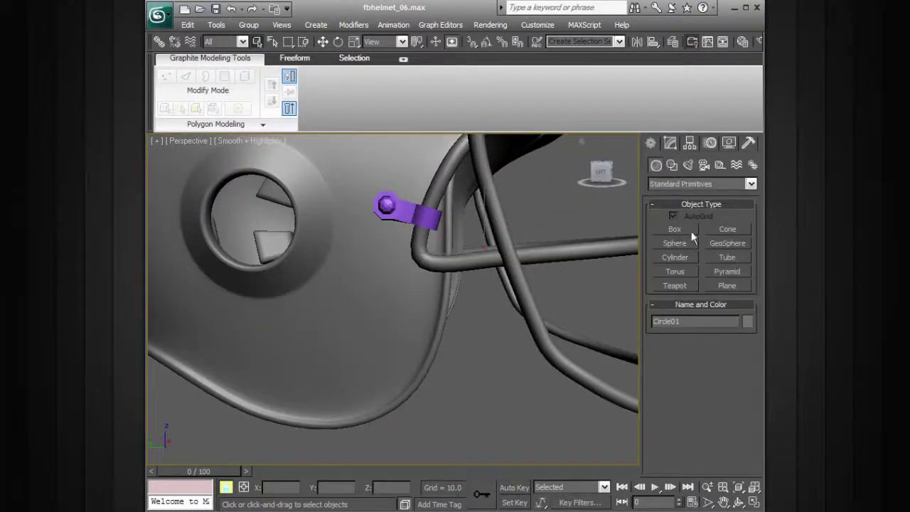
click(675, 258)
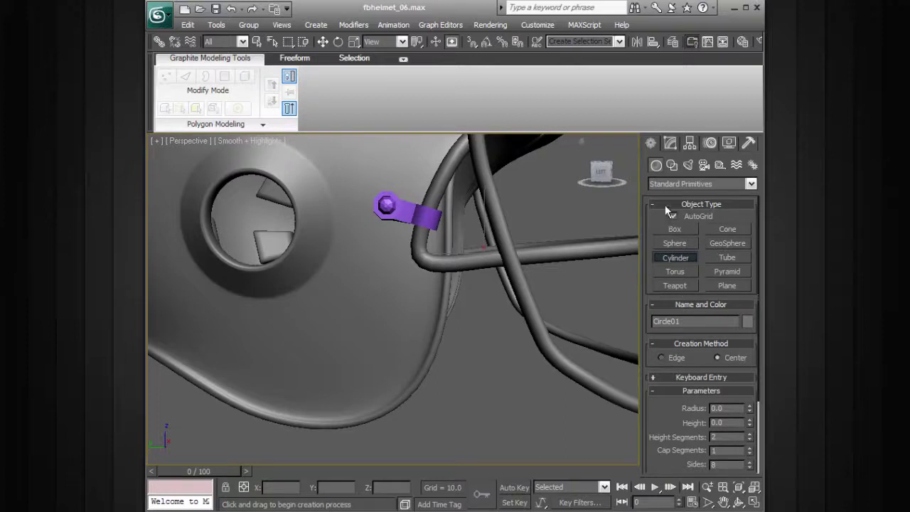
drag(322, 355, 323, 354)
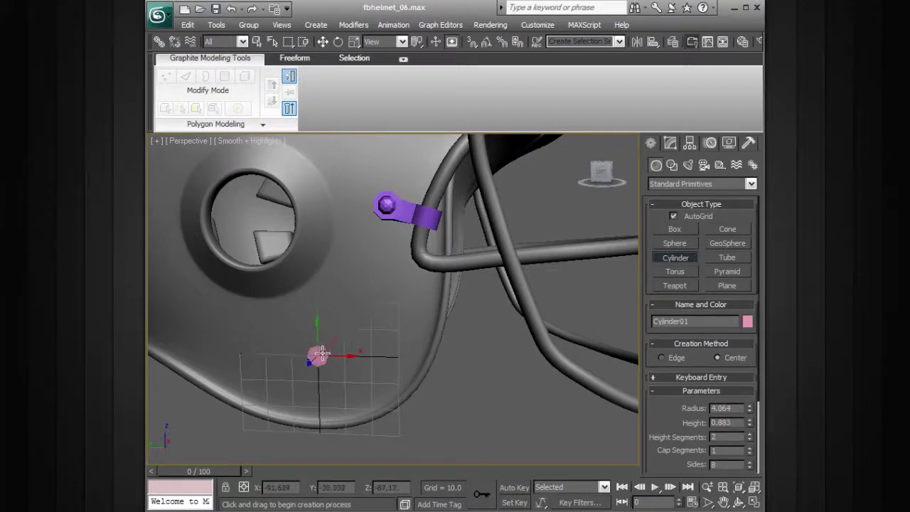
click(319, 349)
key(F4)
alt+middle_drag(364, 349, 351, 361)
key(z)
alt+middle_drag(403, 330, 375, 328)
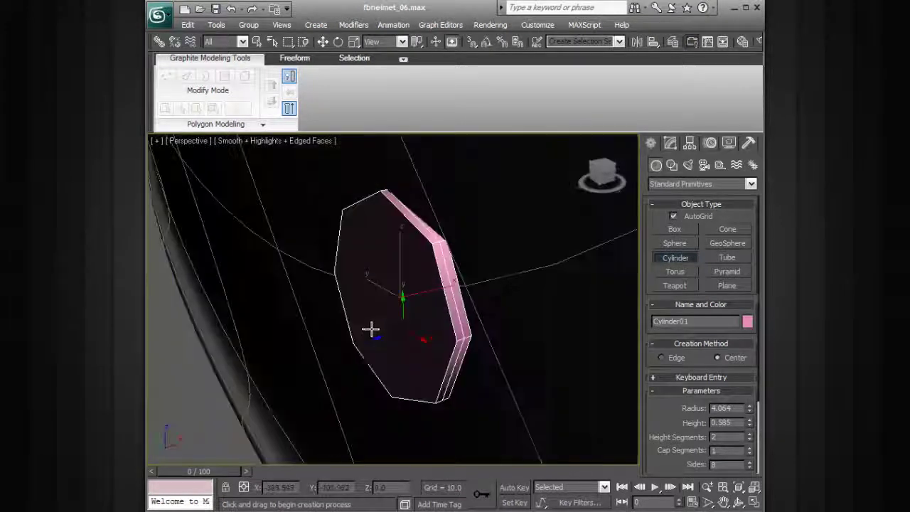
Rotate the new cylinder to lie flush with the helmet's side surface.
key(e)
drag(372, 275, 333, 339)
key(r)
key(w)
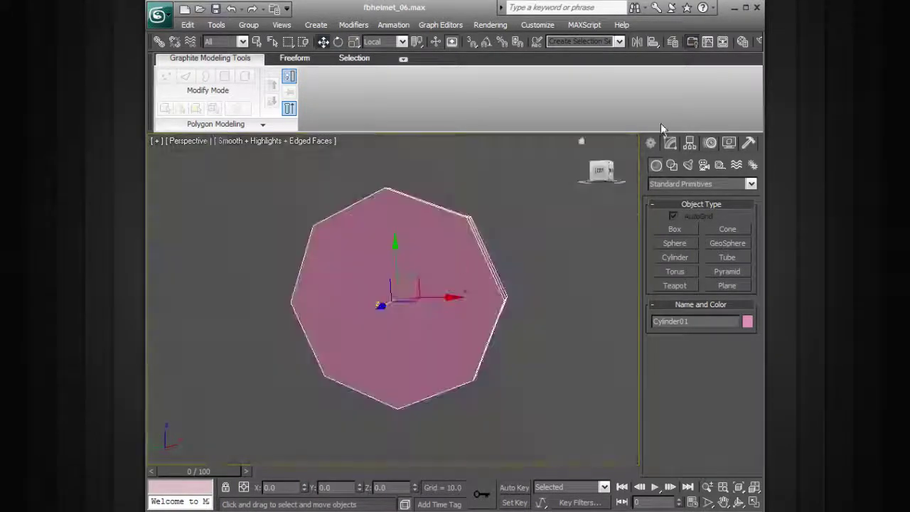
Set the cylinder's cap segments to 2 and convert it to an Editable Poly.
click(670, 143)
right_click(669, 201)
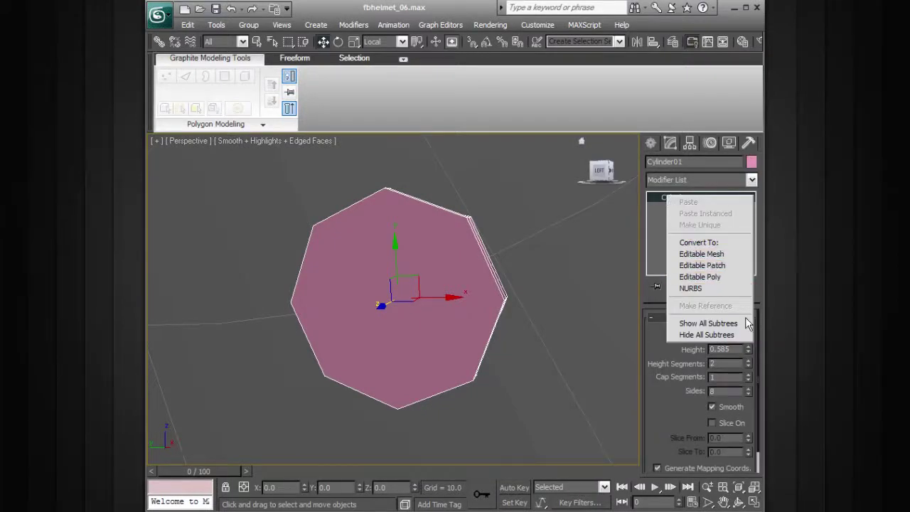
click(747, 375)
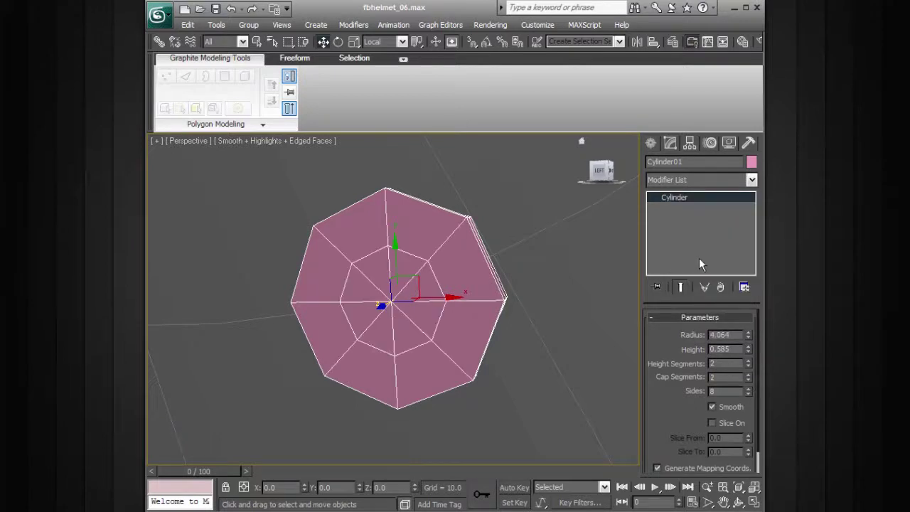
right_click(675, 200)
click(706, 275)
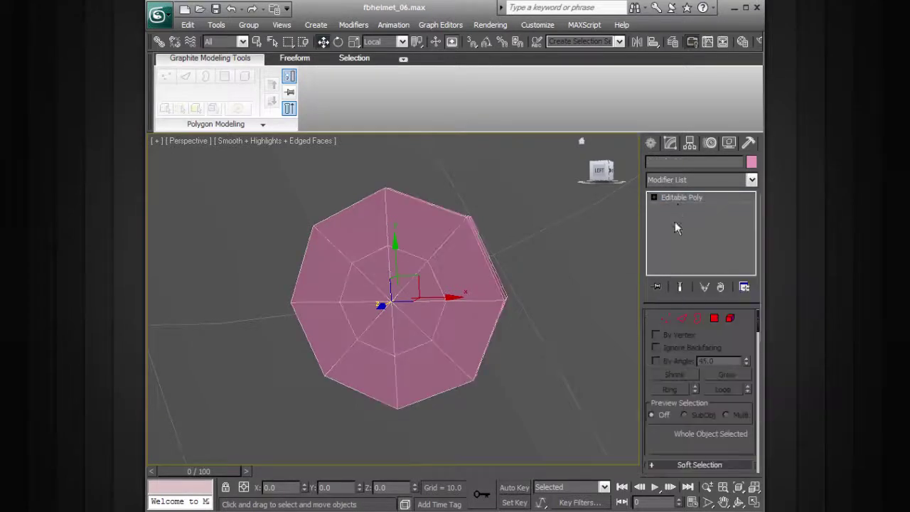
Select the eight inner triangular polygons at the centre of the cylinder's outer cap.
click(653, 198)
click(680, 241)
click(415, 292)
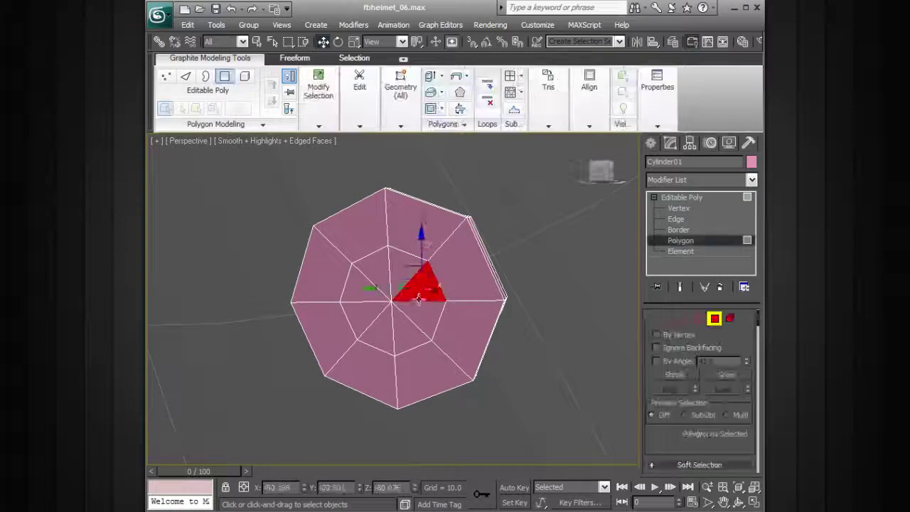
ctrl+click(419, 311)
ctrl+click(401, 327)
ctrl+click(377, 327)
ctrl+click(363, 315)
ctrl+click(361, 289)
ctrl+click(374, 272)
ctrl+click(401, 269)
Scale the selected centre polygons up slightly on the cap.
mouse_move(431, 282)
alt+middle_down()
mouse_move(440, 283)
mouse_move(430, 284)
alt+middle_up()
key(r)
drag(395, 292, 450, 246)
mouse_move(466, 254)
alt+middle_down()
mouse_move(439, 268)
mouse_move(469, 263)
alt+middle_up()
key(ctrl+z)
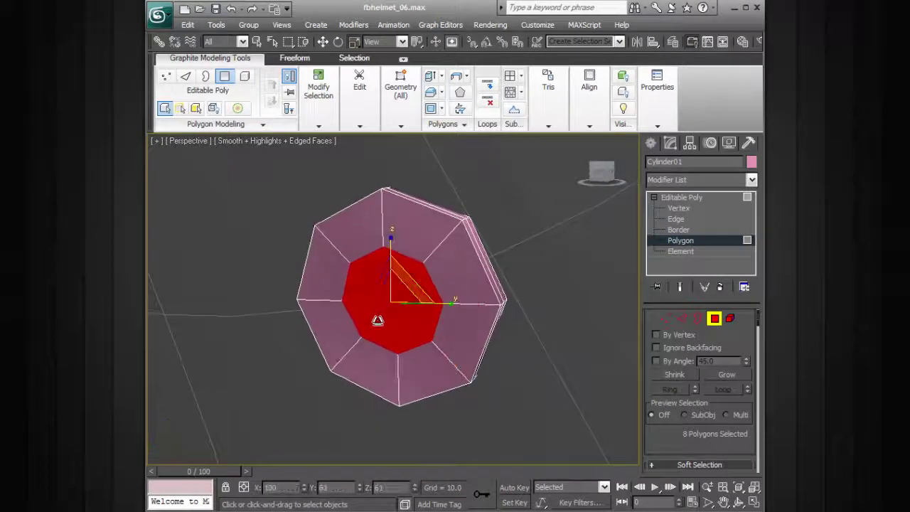
Inset the selected centre polygons slightly and extrude them outward to form a raised button.
click(434, 113)
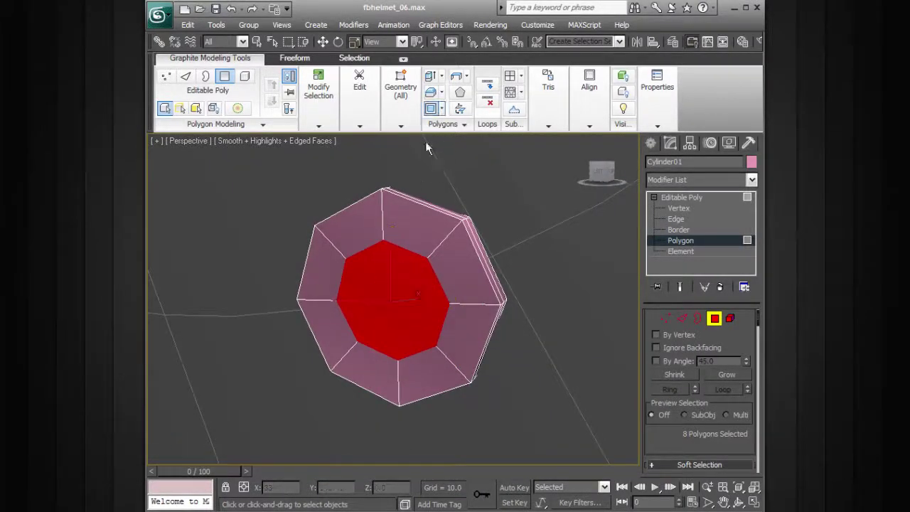
mouse_move(415, 264)
mouse_down()
mouse_move(437, 256)
mouse_move(404, 276)
mouse_move(419, 266)
mouse_move(416, 257)
mouse_move(410, 266)
mouse_up()
key(r)
click(432, 79)
alt+middle_drag(424, 262, 455, 228)
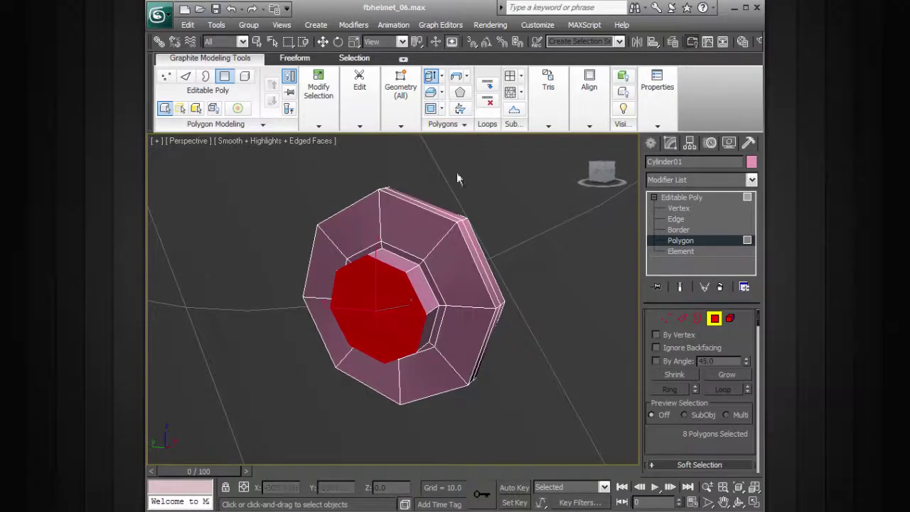
Inset the button's front face as a group by a small amount, leaving a thin rim.
click(441, 108)
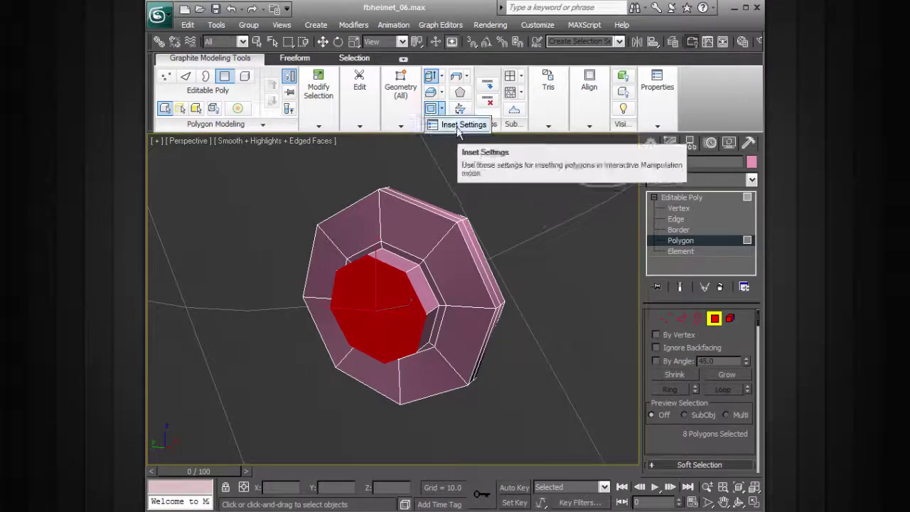
click(458, 122)
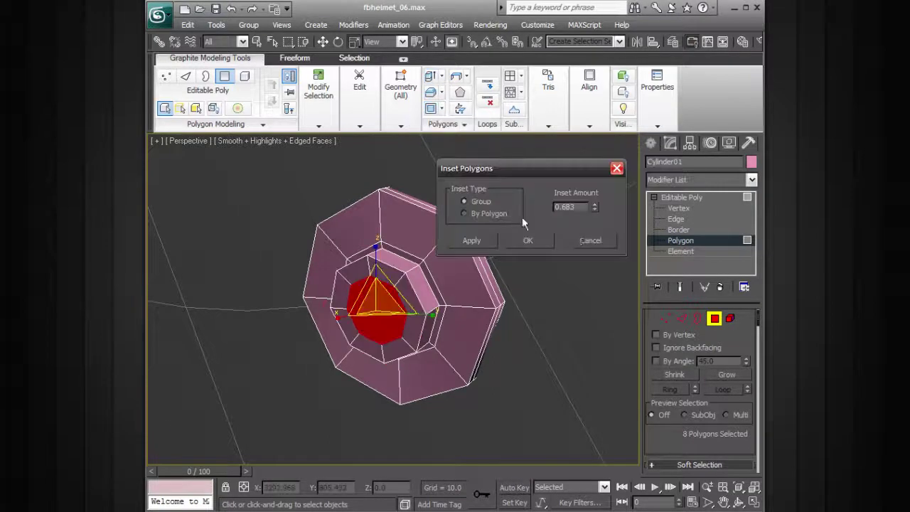
drag(593, 207, 588, 228)
click(585, 240)
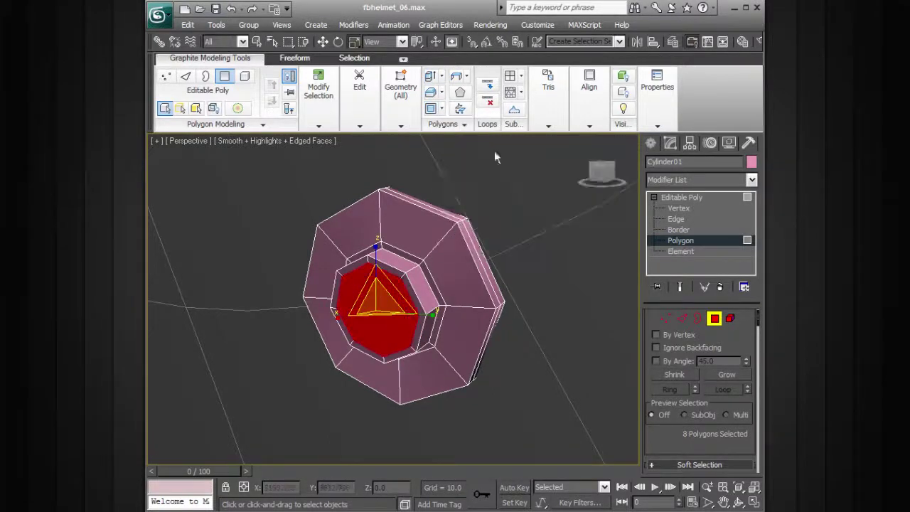
Extrude the inset face inward as a group with a height of -0.527, and leave polygon level.
click(441, 76)
click(445, 92)
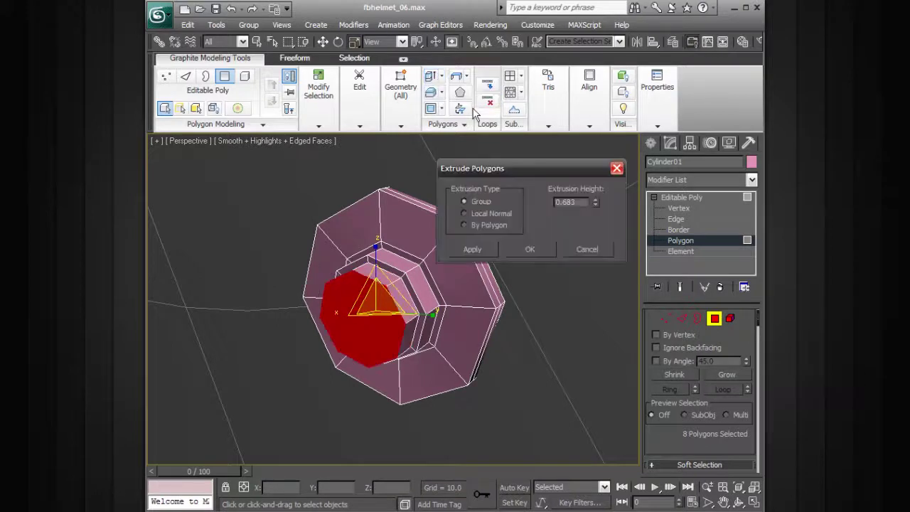
drag(594, 201, 573, 281)
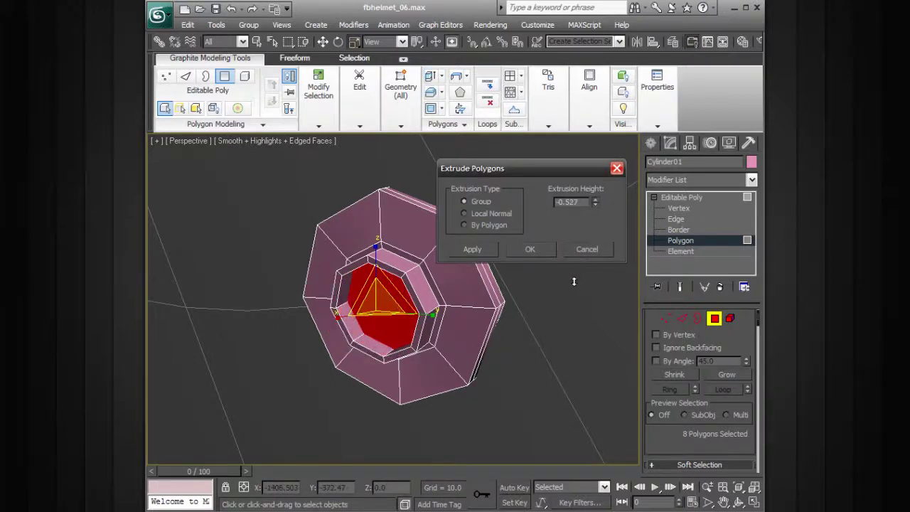
click(529, 250)
click(682, 197)
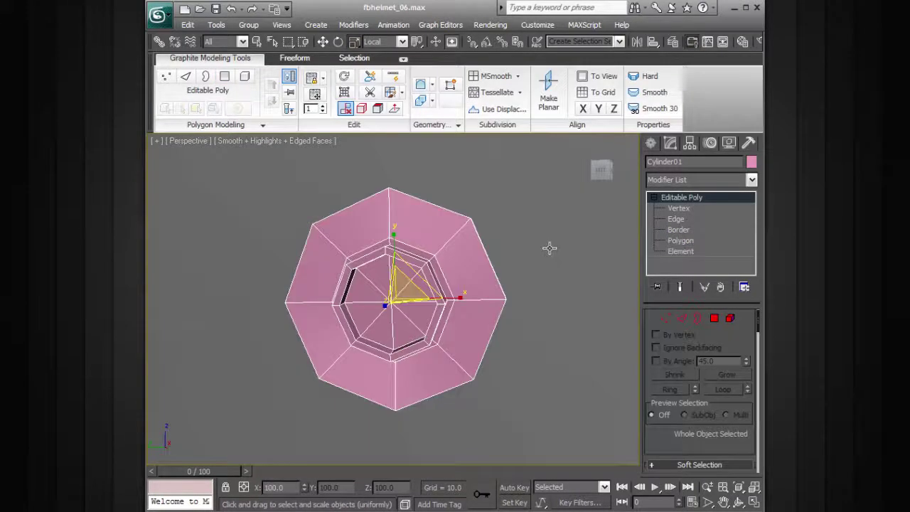
Hide the edged faces and examine the snap's size and position on the helmet from several angles.
alt+middle_drag(549, 248, 537, 264)
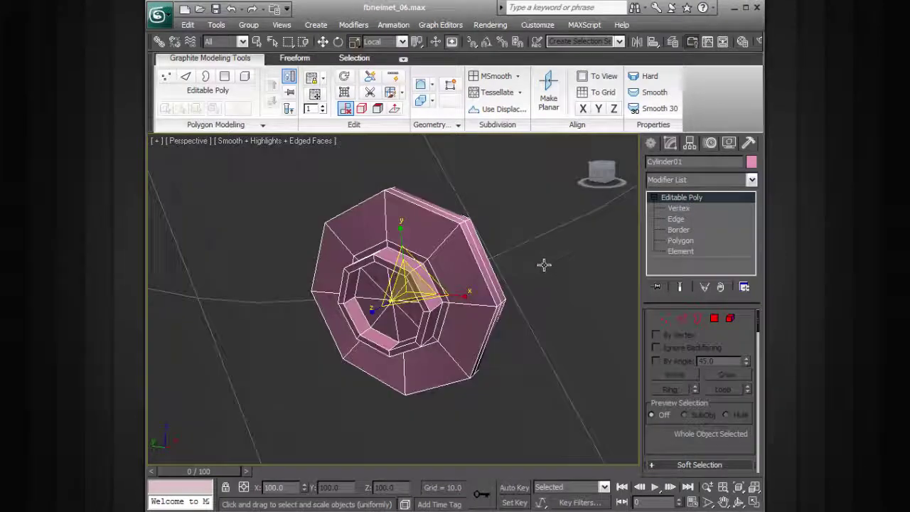
scroll(538, 264, down, 10)
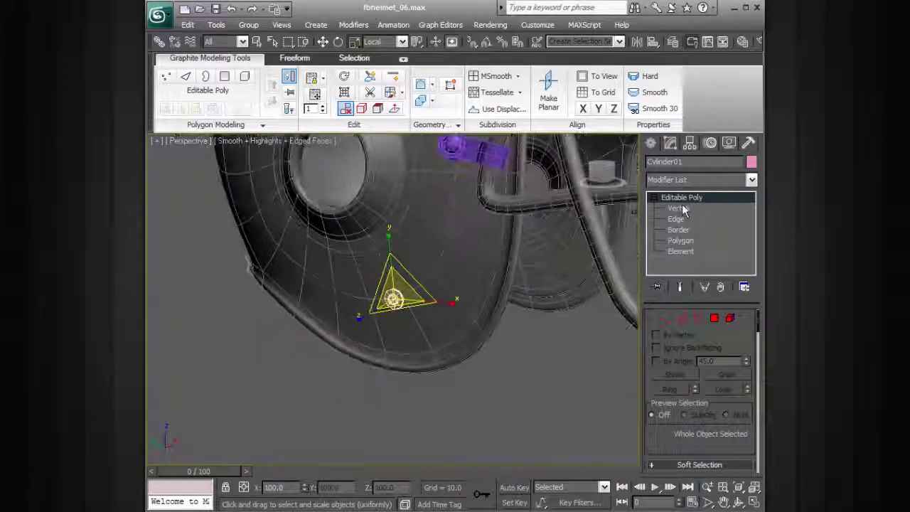
click(677, 198)
click(654, 198)
click(533, 338)
mouse_move(531, 339)
alt+middle_down()
mouse_move(546, 336)
mouse_move(540, 328)
mouse_move(518, 341)
alt+middle_up()
key(F4)
scroll(518, 341, down, 4)
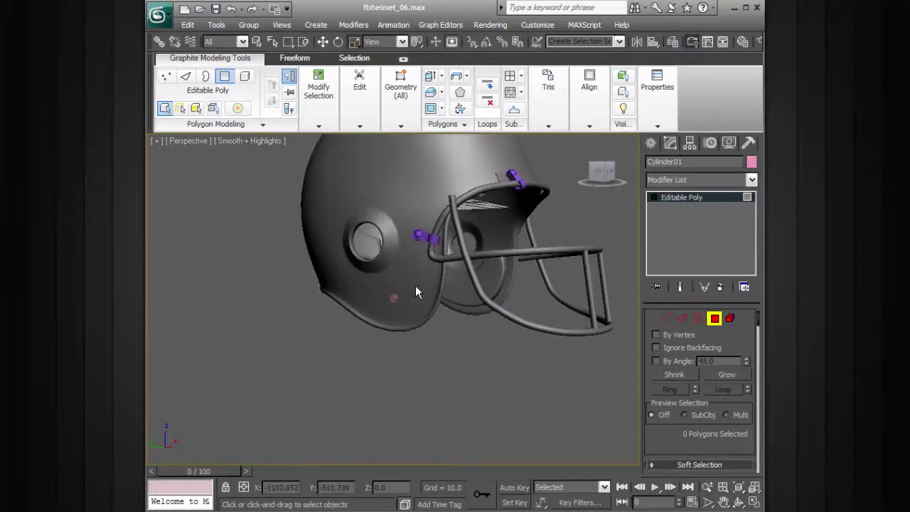
alt+middle_drag(482, 334, 577, 300)
alt+middle_drag(487, 339, 436, 257)
scroll(497, 287, up, 4)
alt+middle_drag(604, 264, 472, 259)
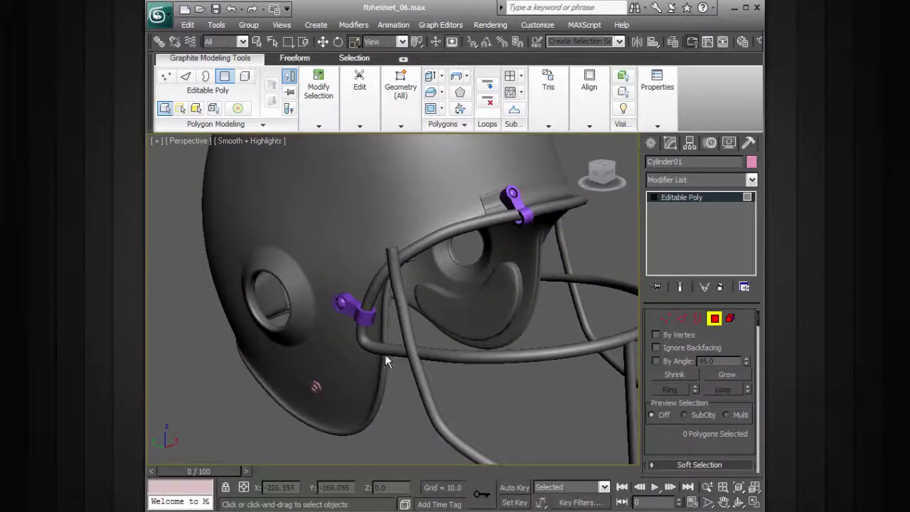